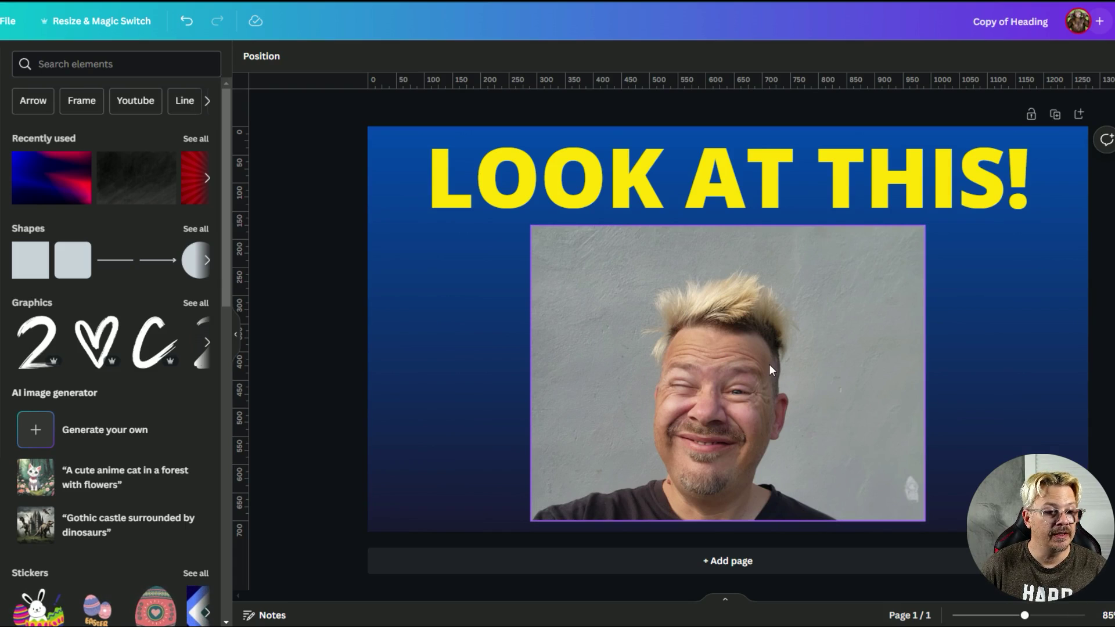
- Apply Magic Studio's BG Remover to the portrait, cutting the person out from the grey wall
left_click(701, 389)
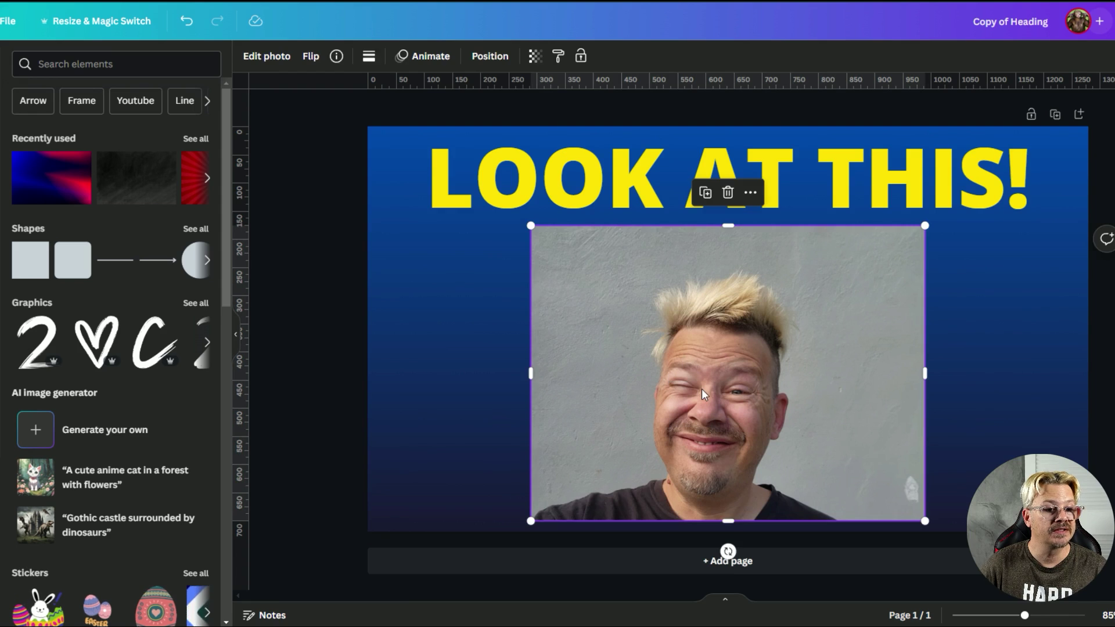
left_click(255, 59)
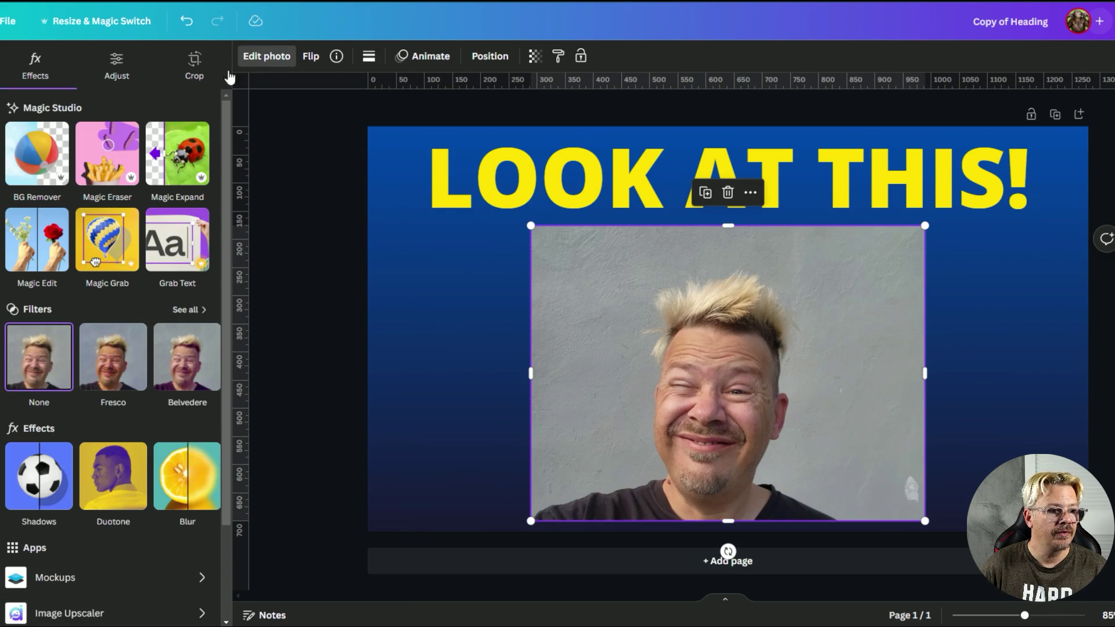
left_click(27, 167)
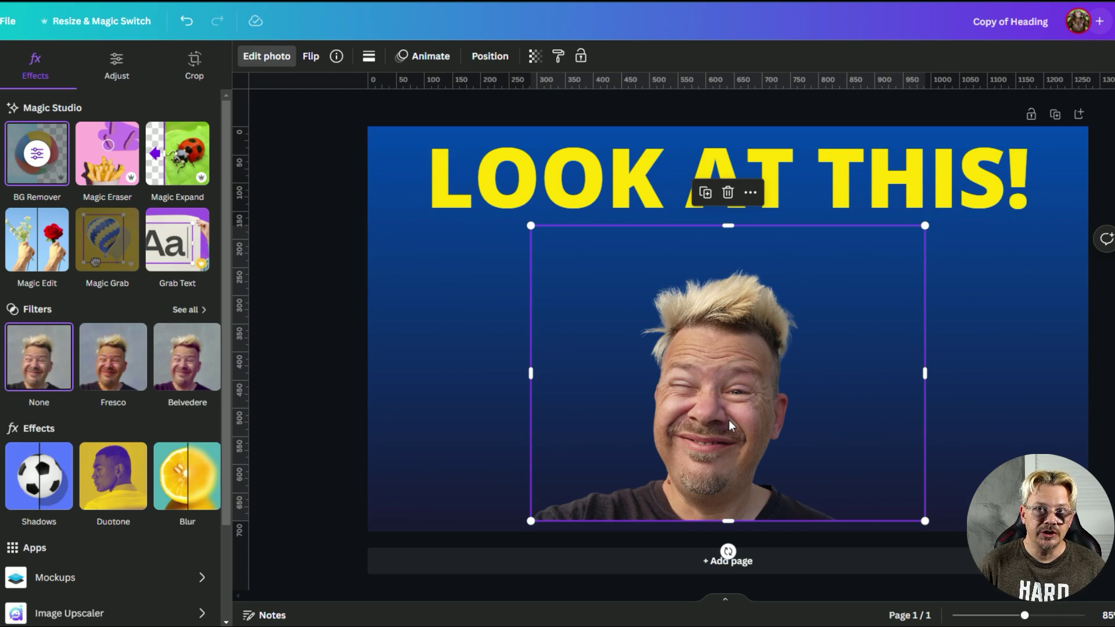
- Duplicate the cut-out portrait, drag the copy left, and select the original behind it
right_click(729, 420)
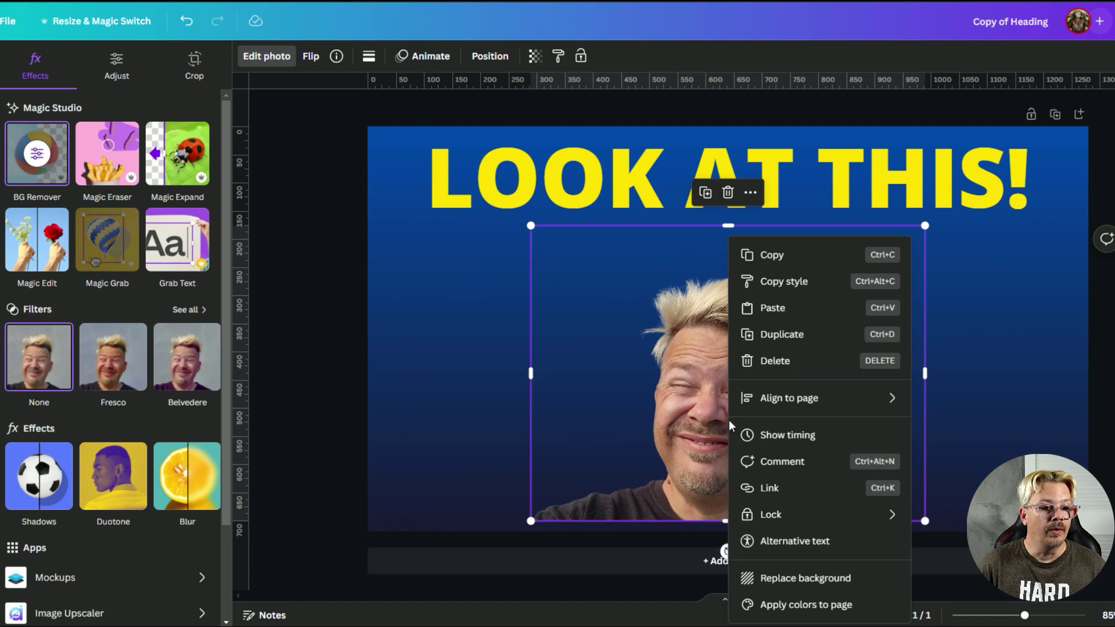
left_click(787, 337)
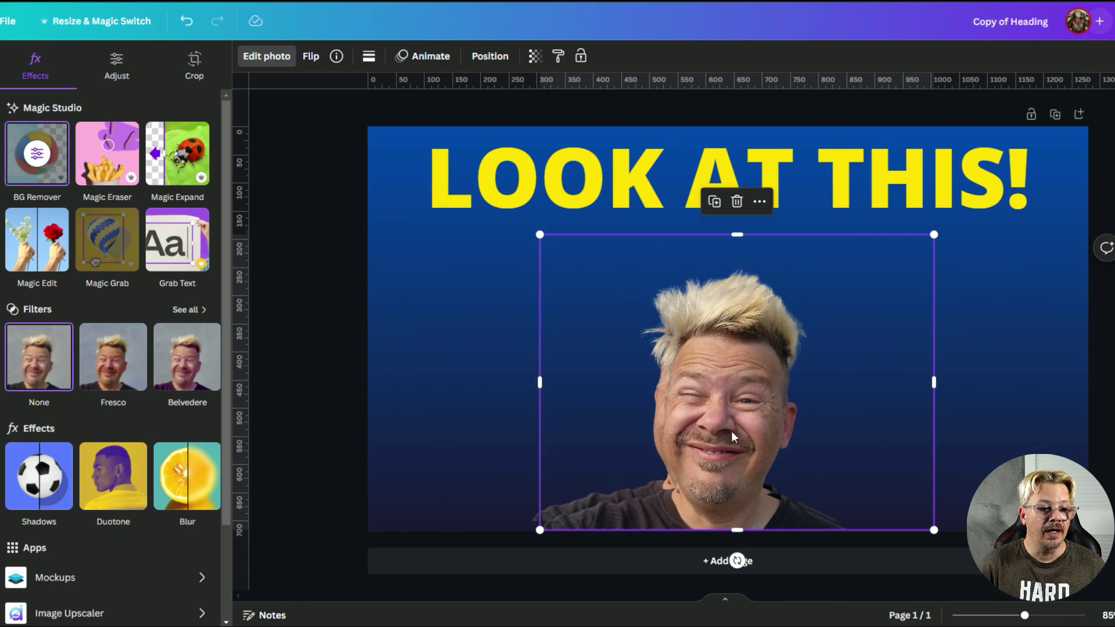
left_click_drag(719, 406, 633, 402)
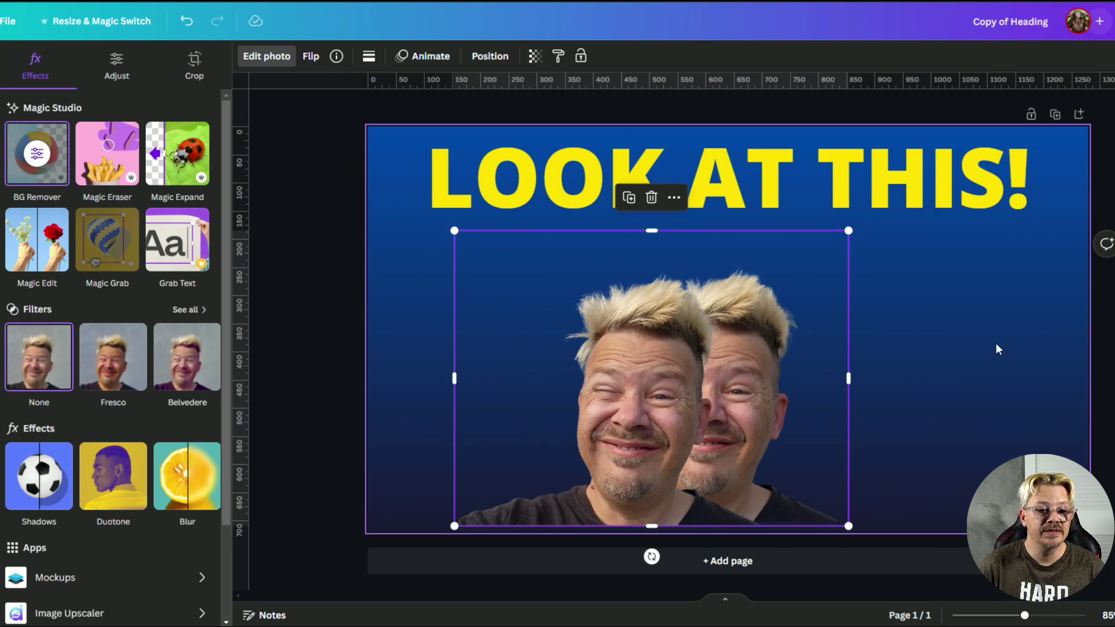
left_click(904, 354)
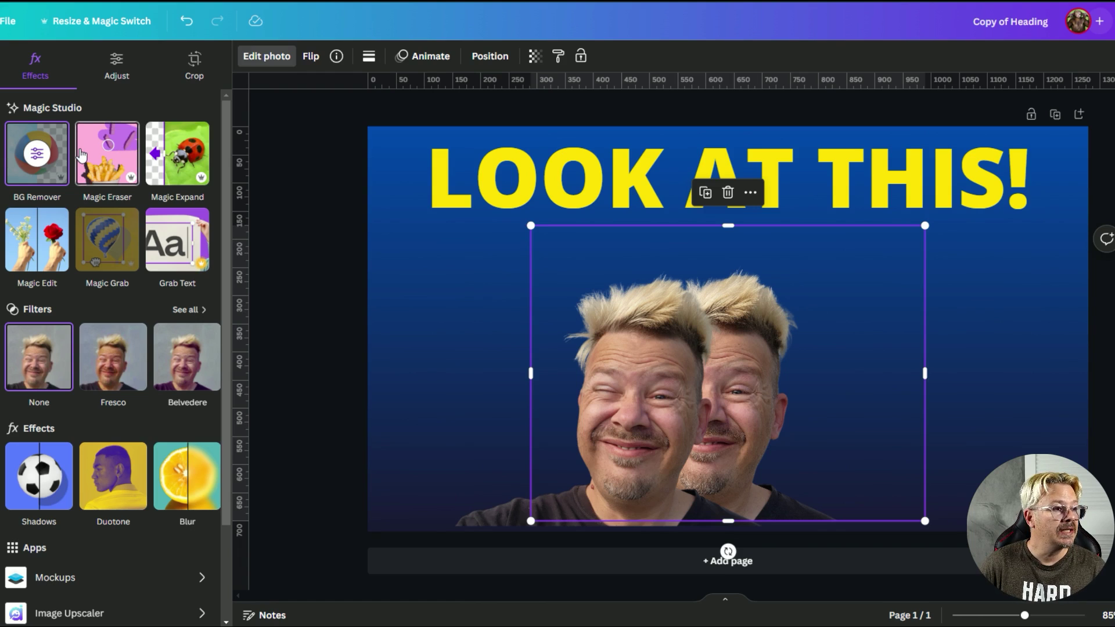
- Set the rear copy's brightness, highlights, shadows and whites to 100 and blacks to -100
left_click(118, 65)
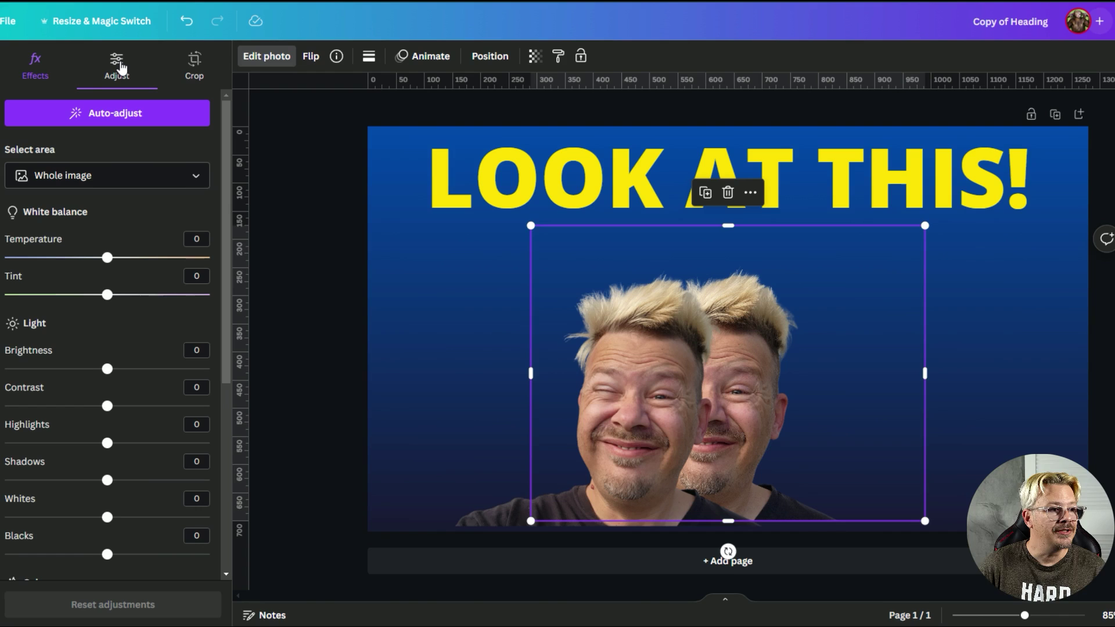
scroll(134, 287, "down", 2)
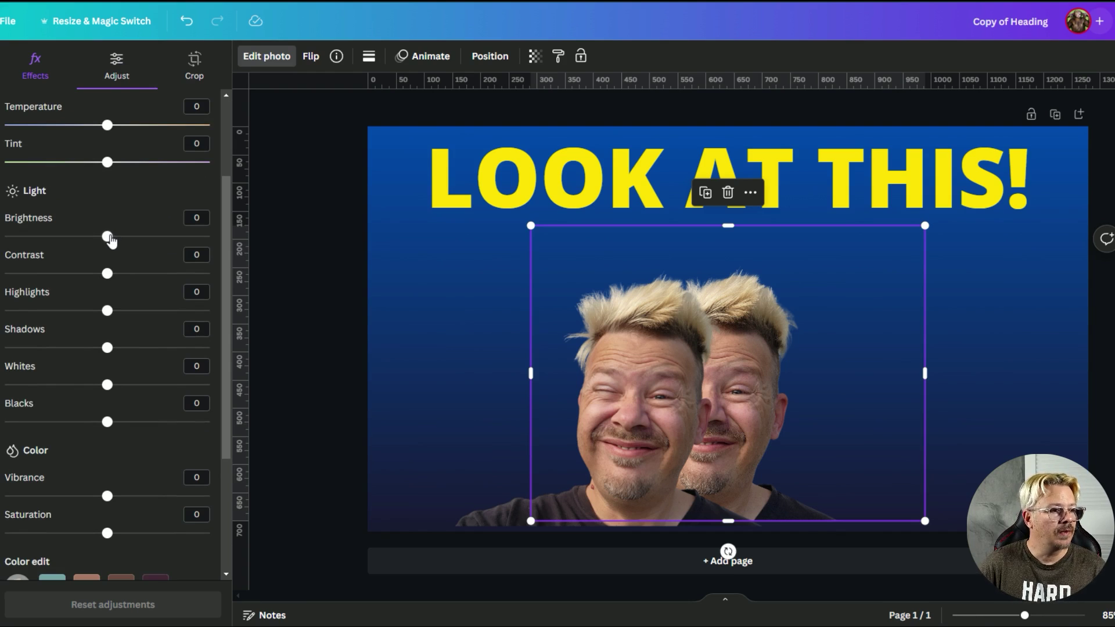
left_click_drag(110, 239, 228, 243)
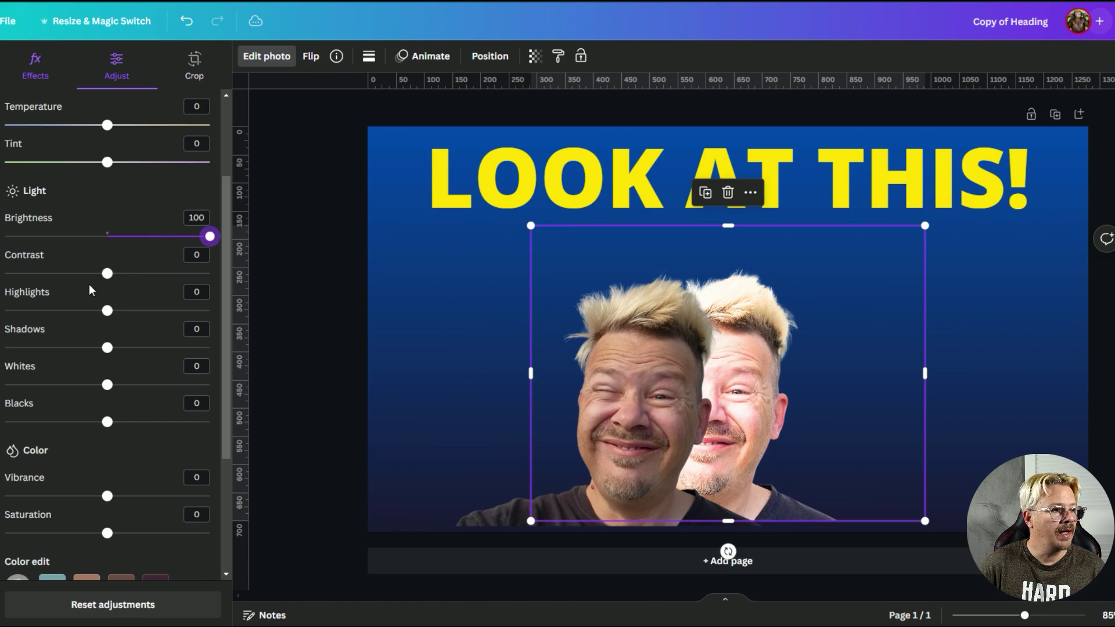
left_click(107, 273)
left_click_drag(113, 314, 286, 316)
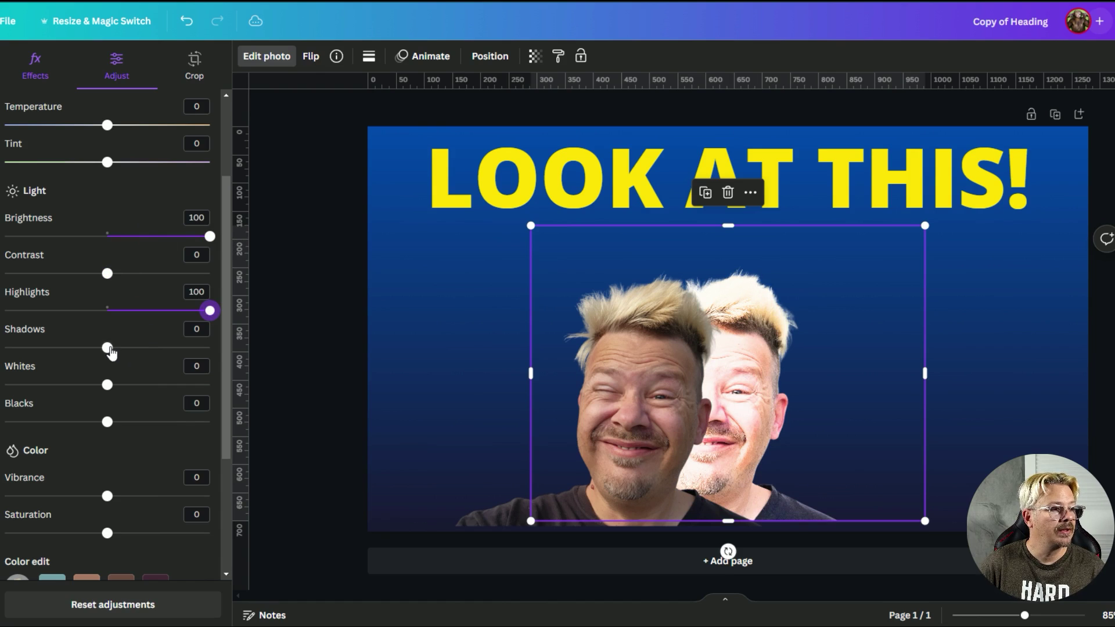
left_click_drag(107, 347, 246, 348)
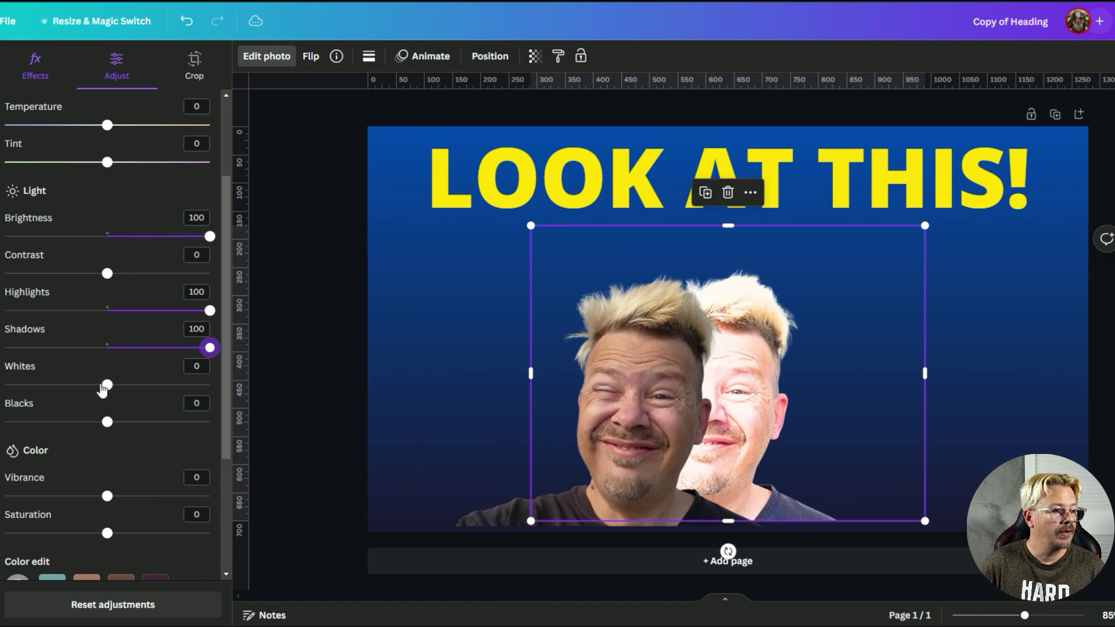
left_click_drag(106, 386, 221, 388)
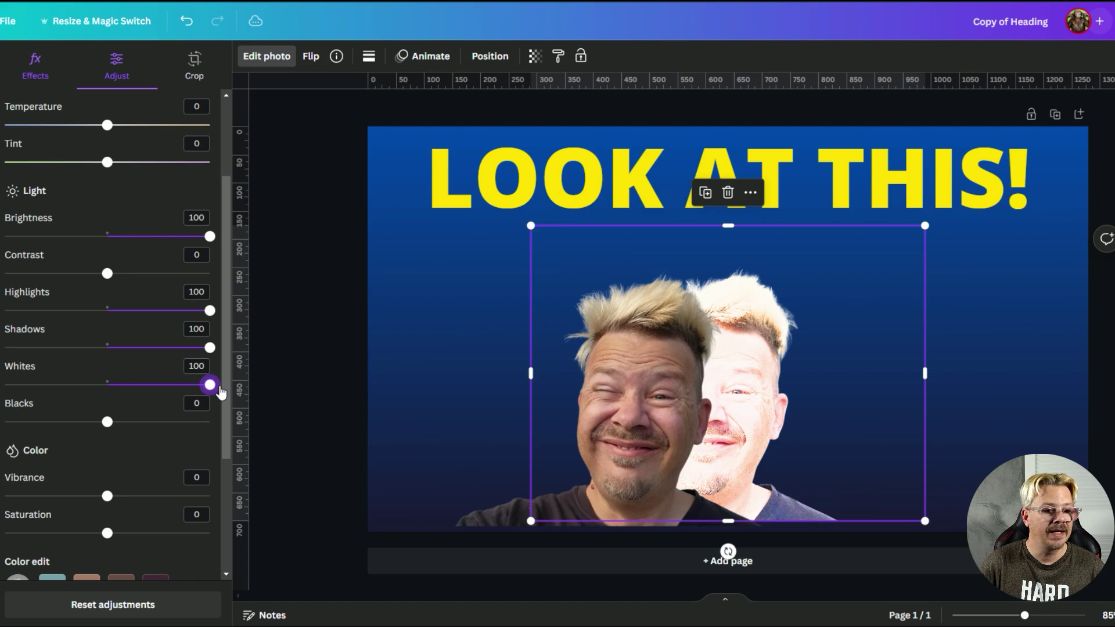
left_click_drag(104, 426, 5, 422)
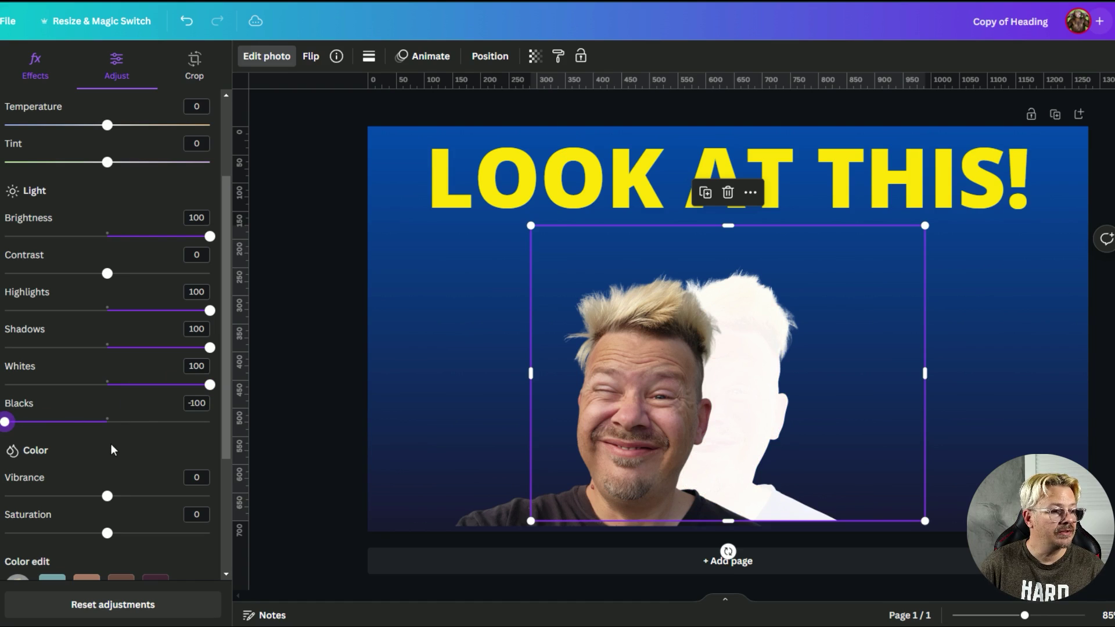
- Drop vibrance and saturation to -100, then return both to about 0
scroll(142, 424, "down", 3)
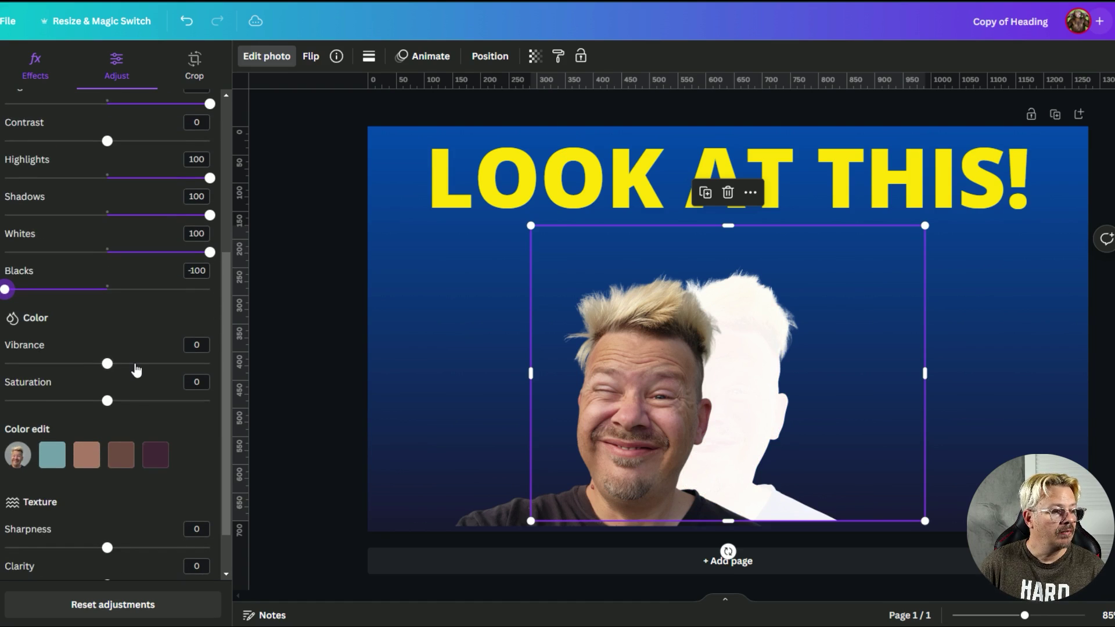
scroll(137, 371, "down", 1)
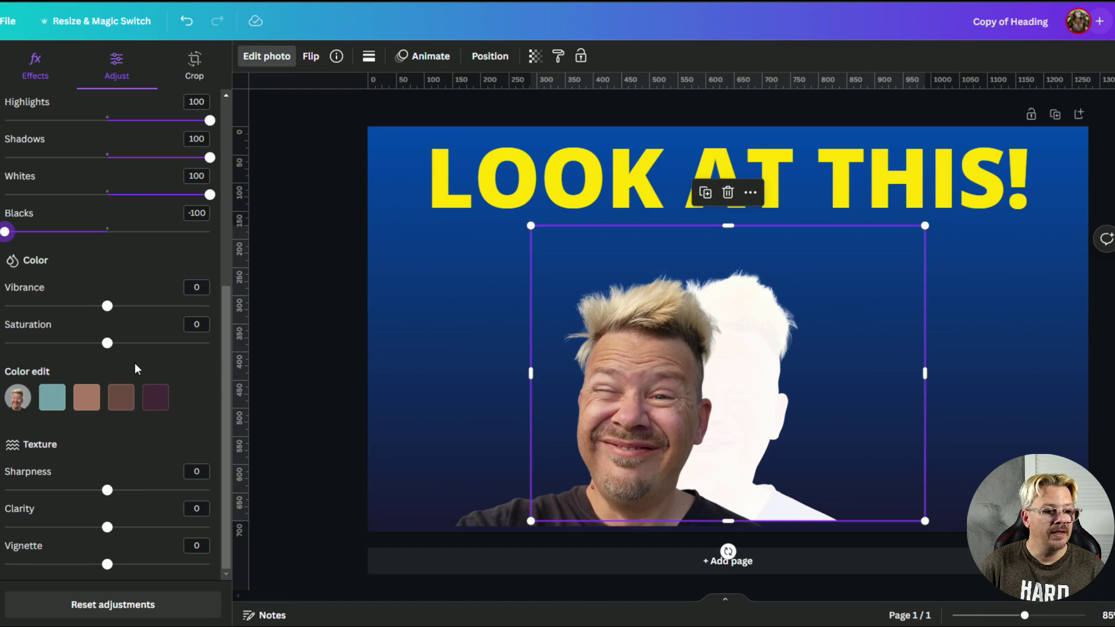
left_click(113, 337)
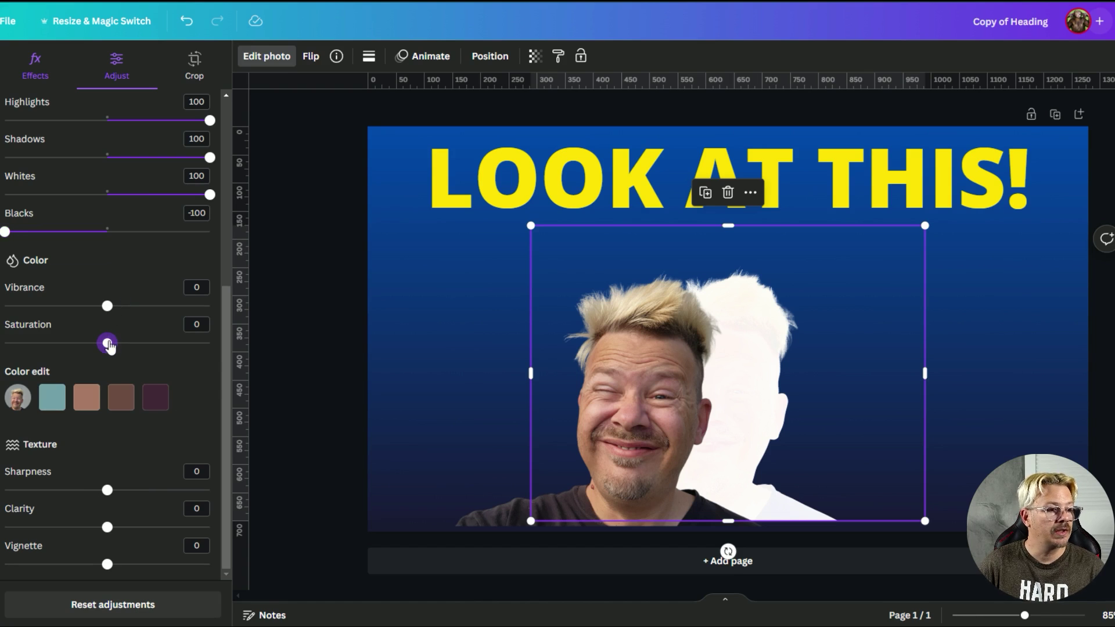
left_click_drag(107, 305, 4, 306)
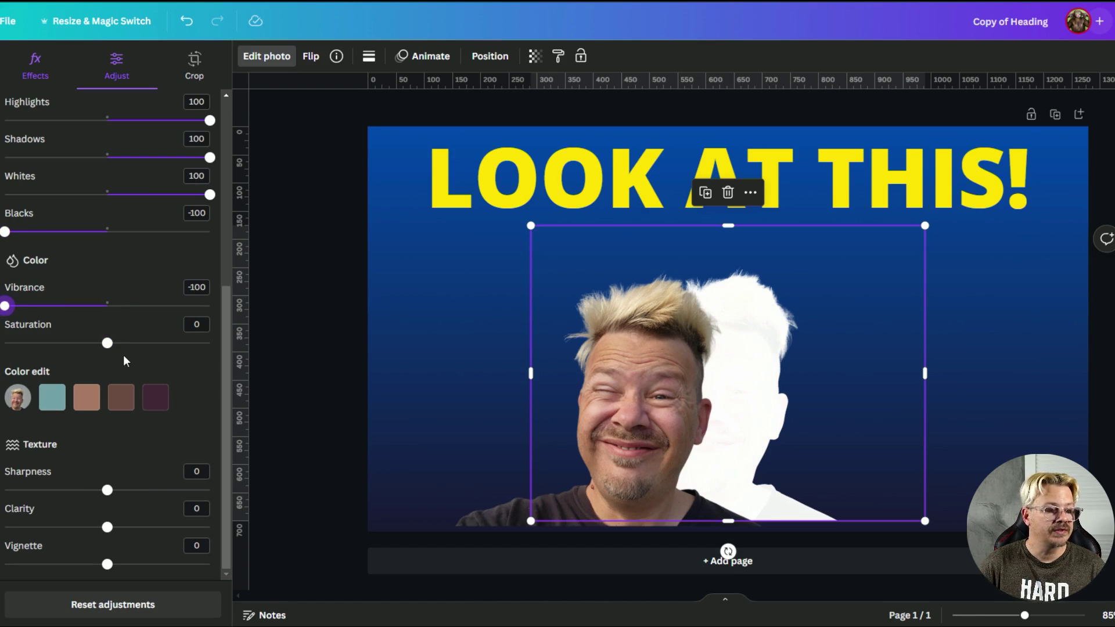
left_click_drag(108, 342, 5, 342)
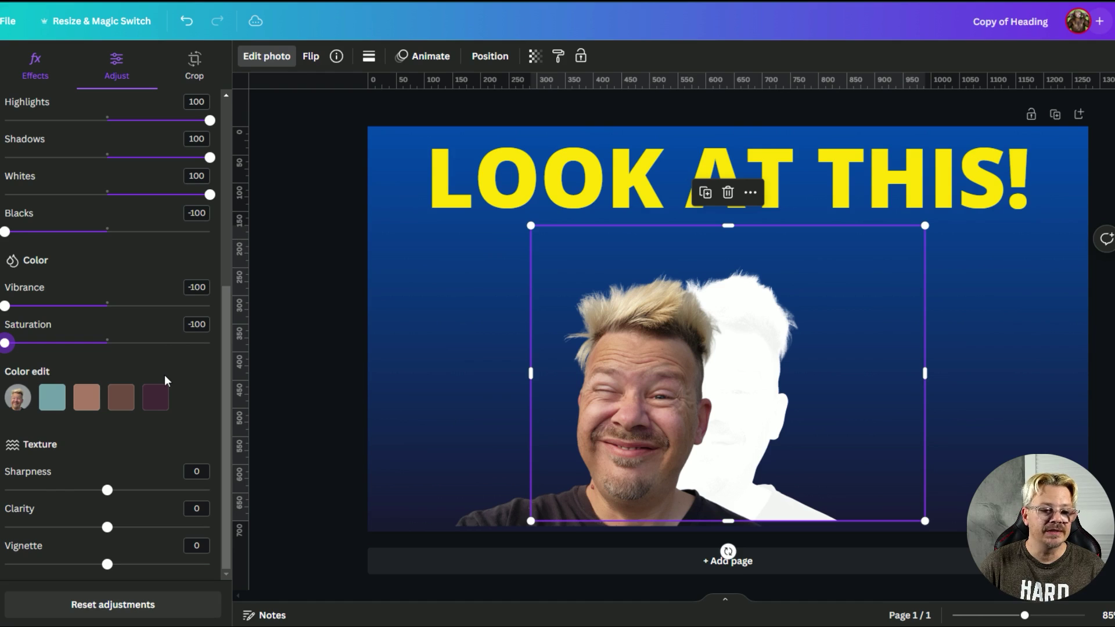
scroll(165, 361, "up", 2)
left_click_drag(6, 372, 114, 381)
left_click_drag(6, 414, 110, 430)
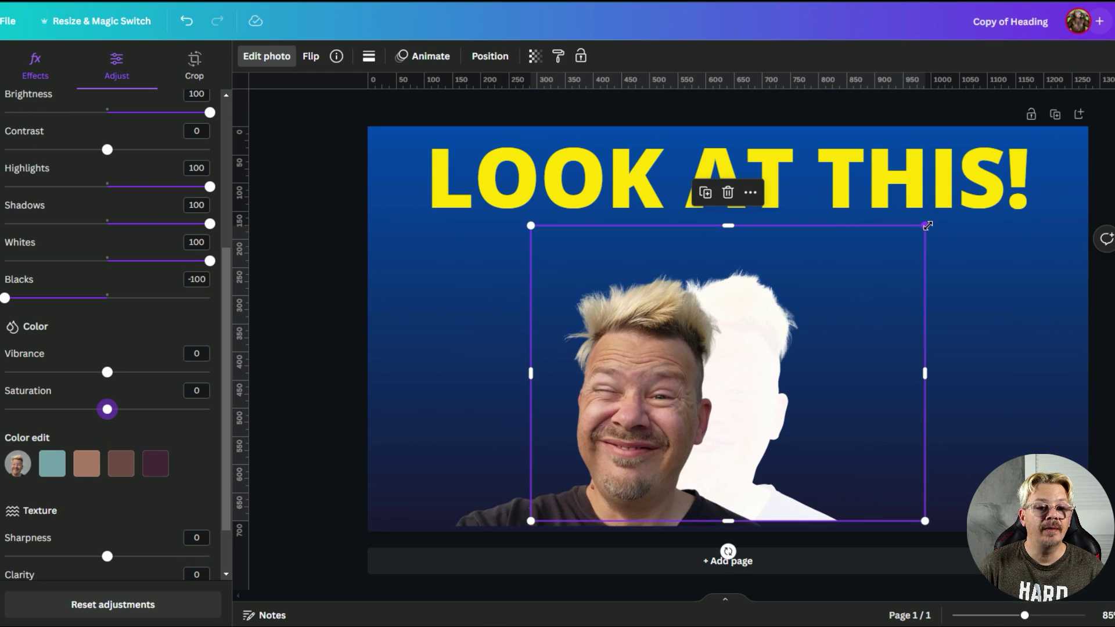
- Enlarge the white silhouette, shift it right, and lay the face photo over it
left_click_drag(926, 225, 936, 218)
left_click_drag(621, 404, 660, 389)
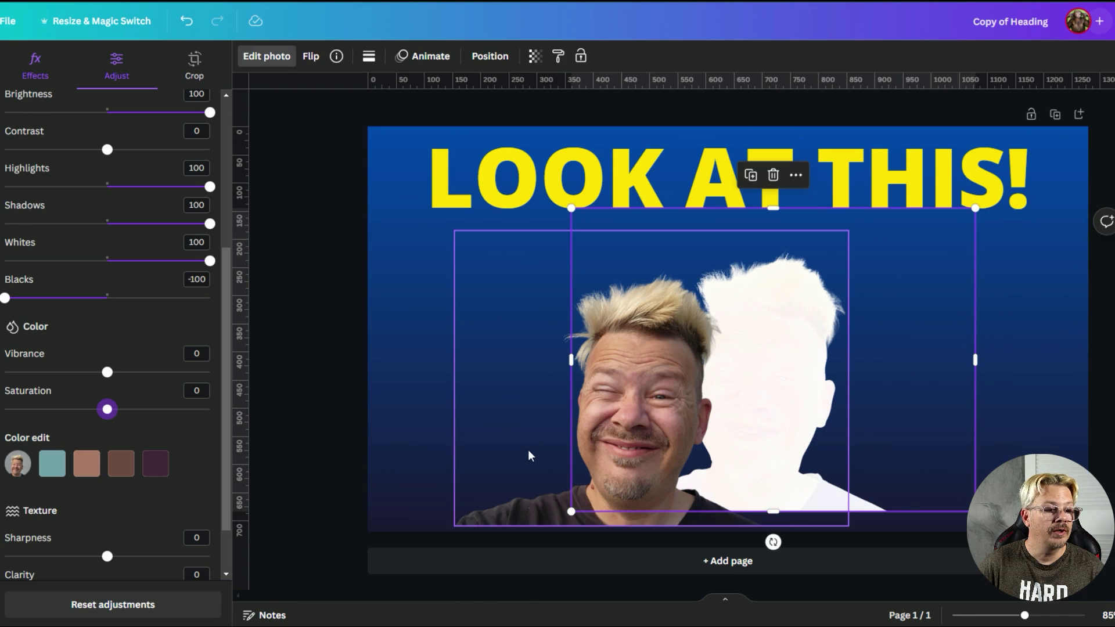
left_click(512, 366)
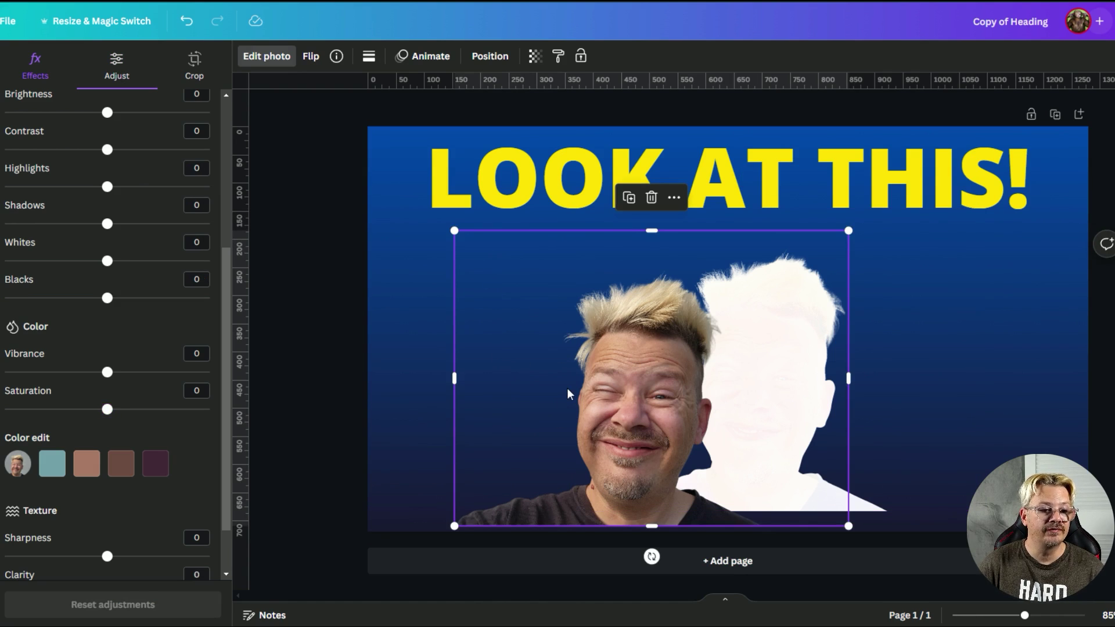
left_click_drag(612, 434, 733, 423)
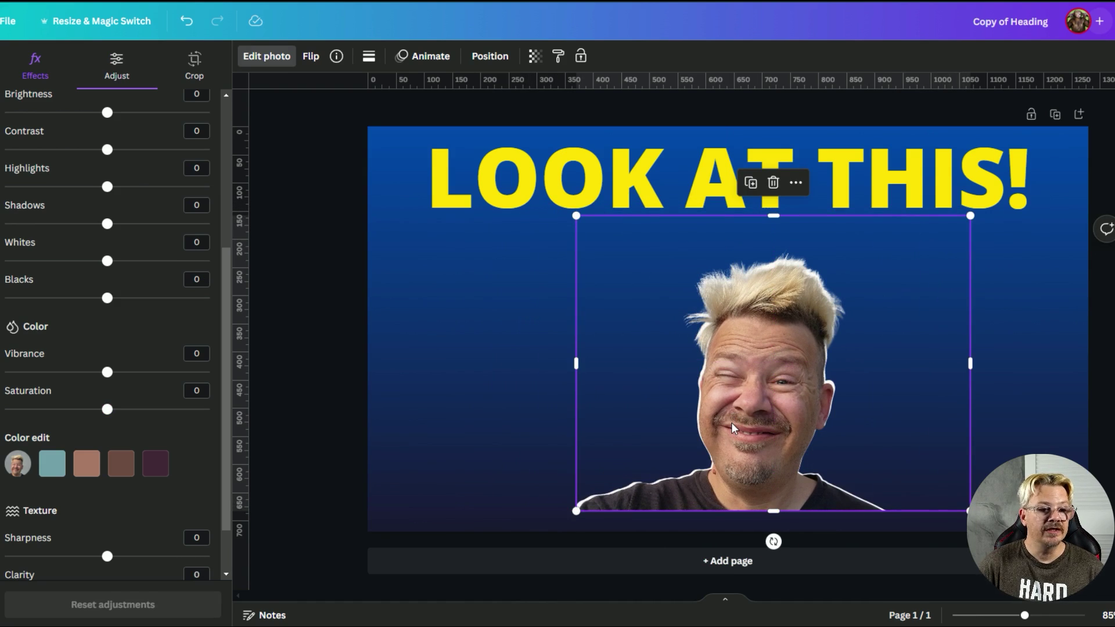
- Deselect and reselect the face photo to check the thin white outline
left_click(563, 399)
left_click(740, 394)
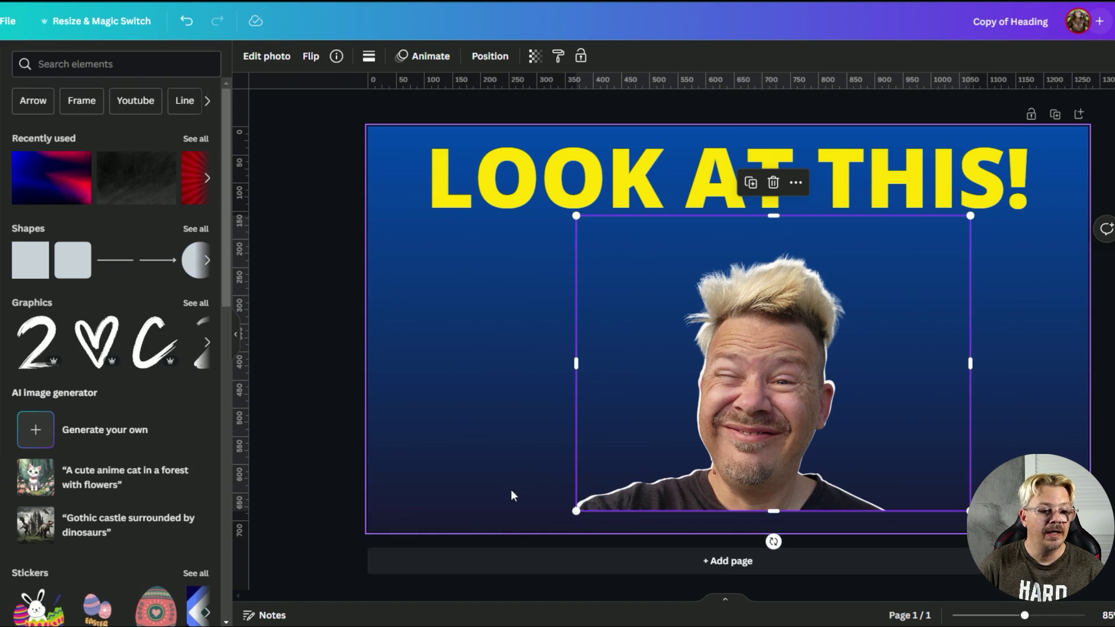
left_click(551, 465)
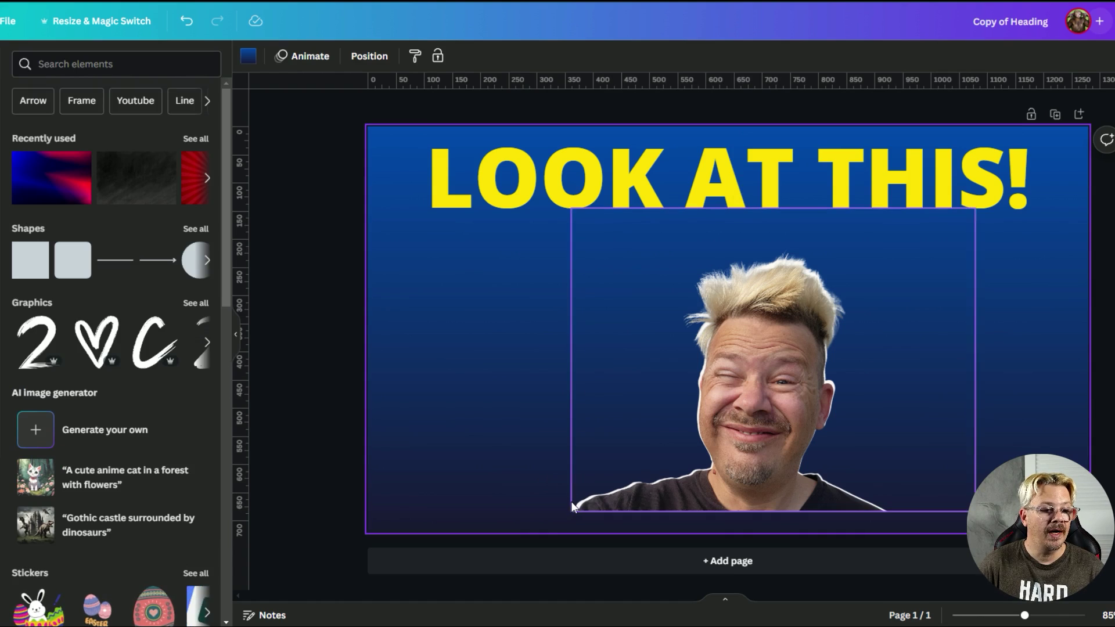
left_click(575, 463)
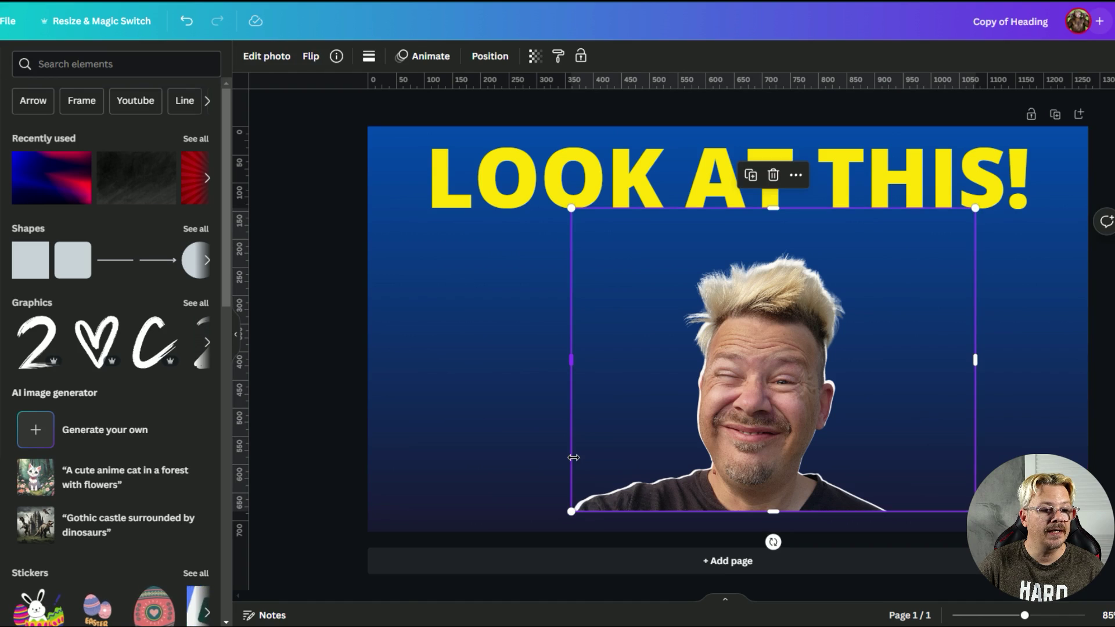
left_click(517, 458)
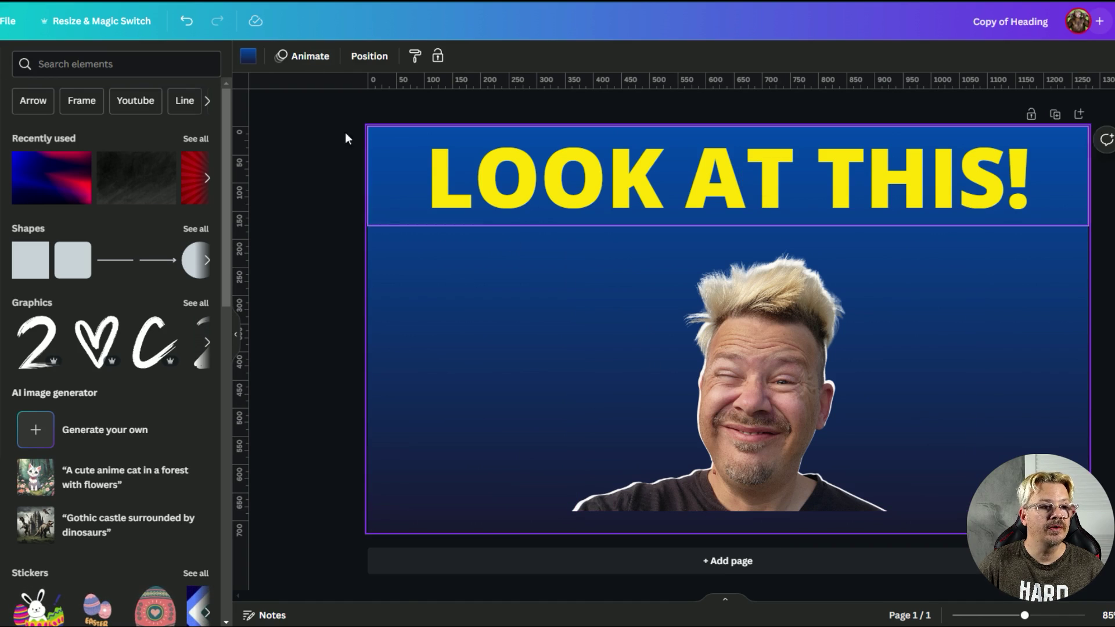
- In Position > Layers, move the white silhouette layer to the top of the stack
left_click(370, 55)
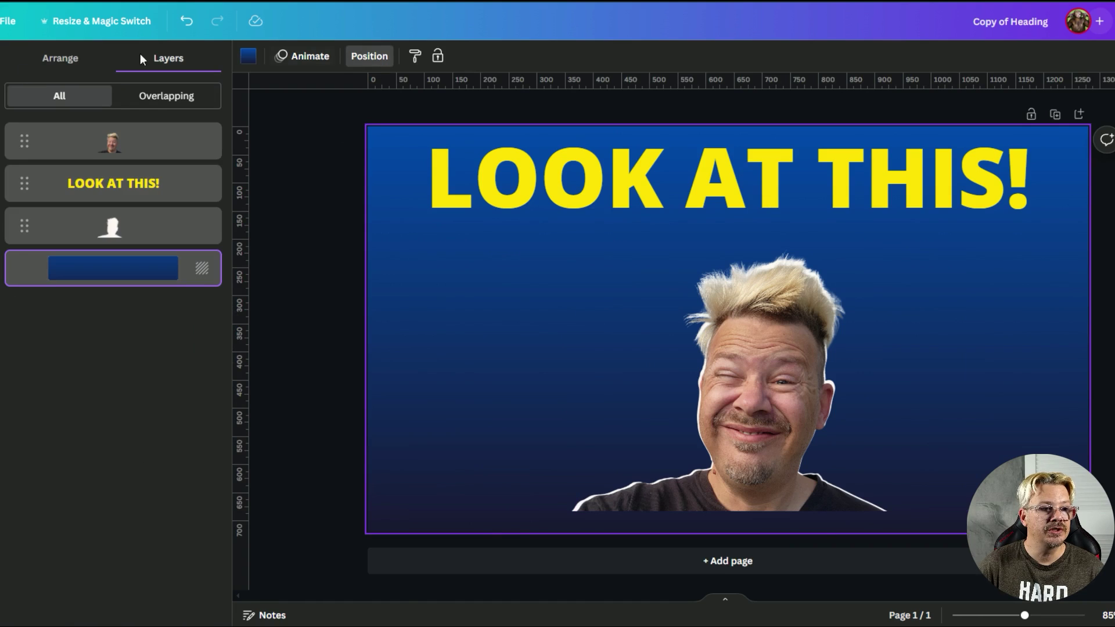
left_click(56, 68)
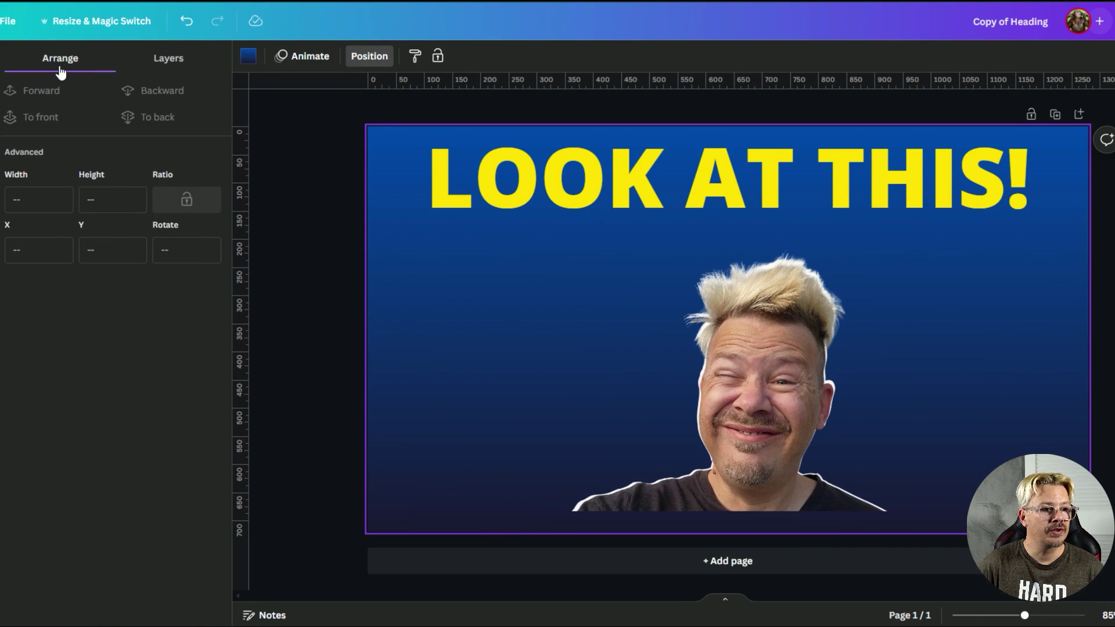
left_click(156, 69)
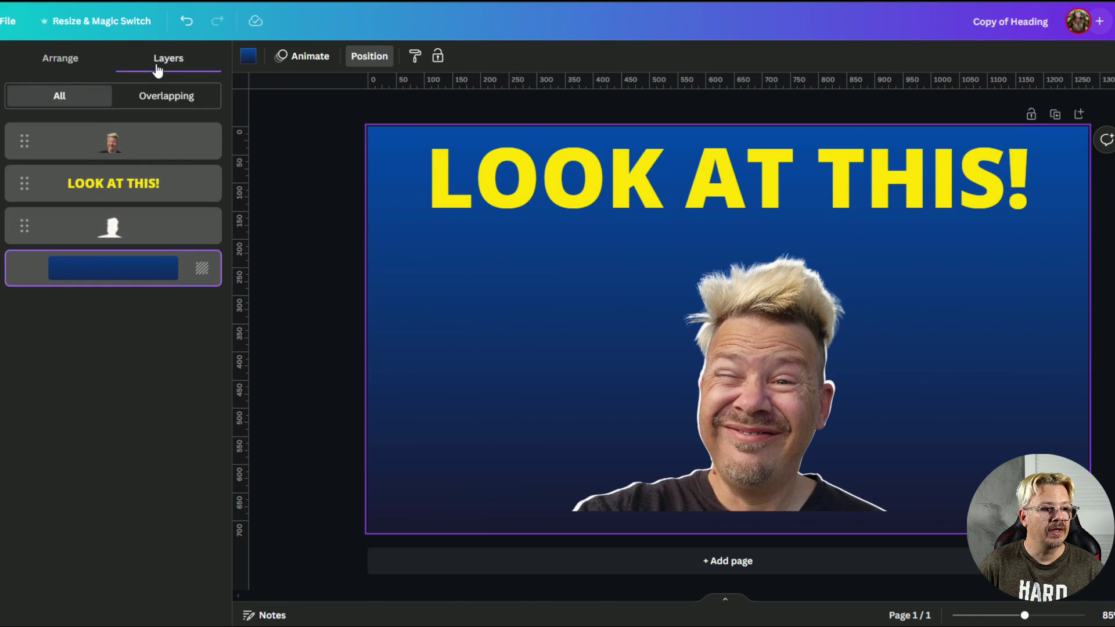
left_click(145, 226)
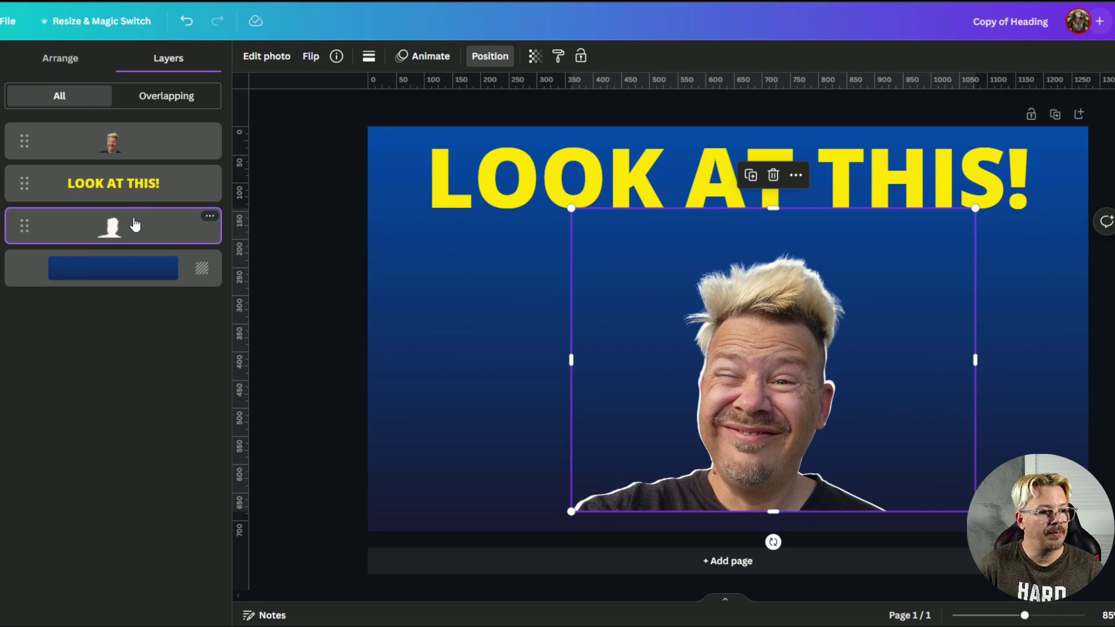
left_click_drag(134, 225, 145, 129)
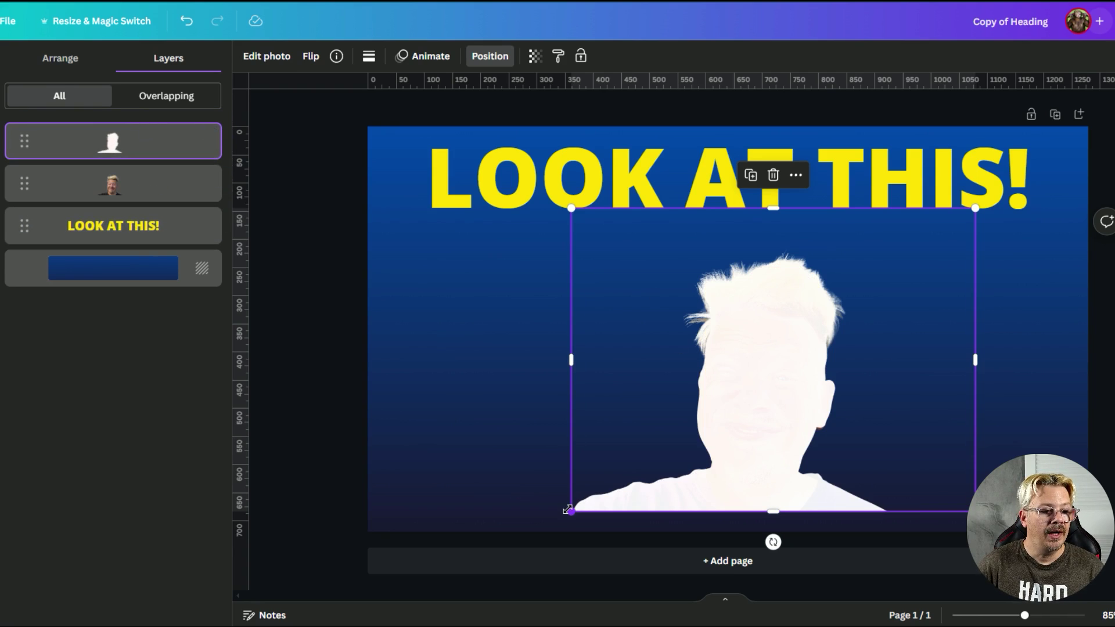
- Enlarge the silhouette slightly and move the face photo layer back above it
left_click_drag(568, 509, 565, 516)
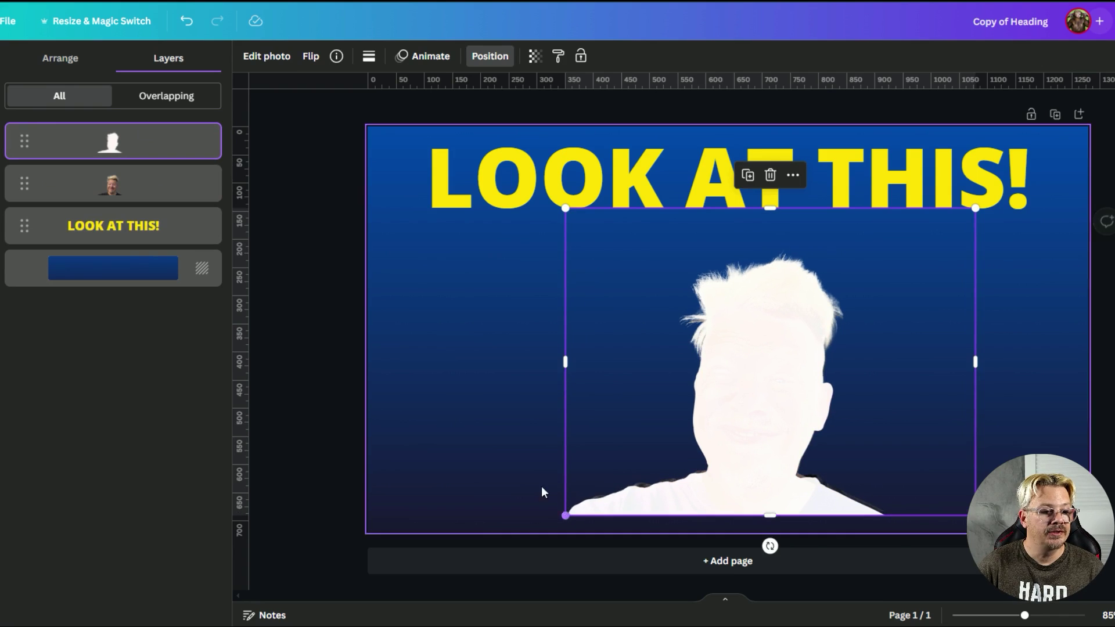
left_click(172, 187)
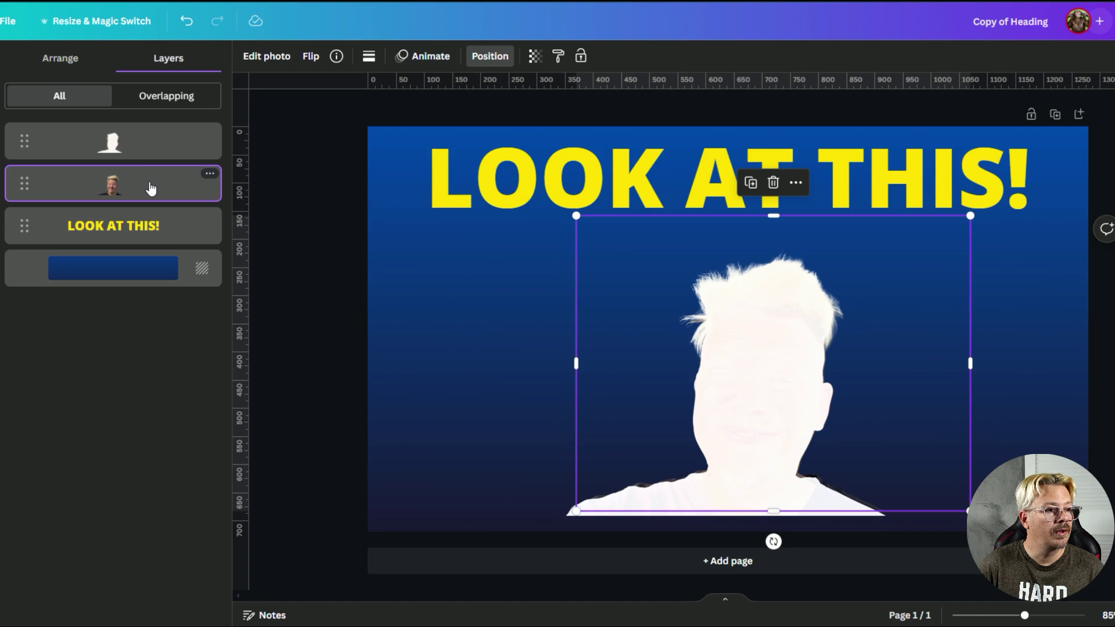
left_click_drag(150, 188, 151, 120)
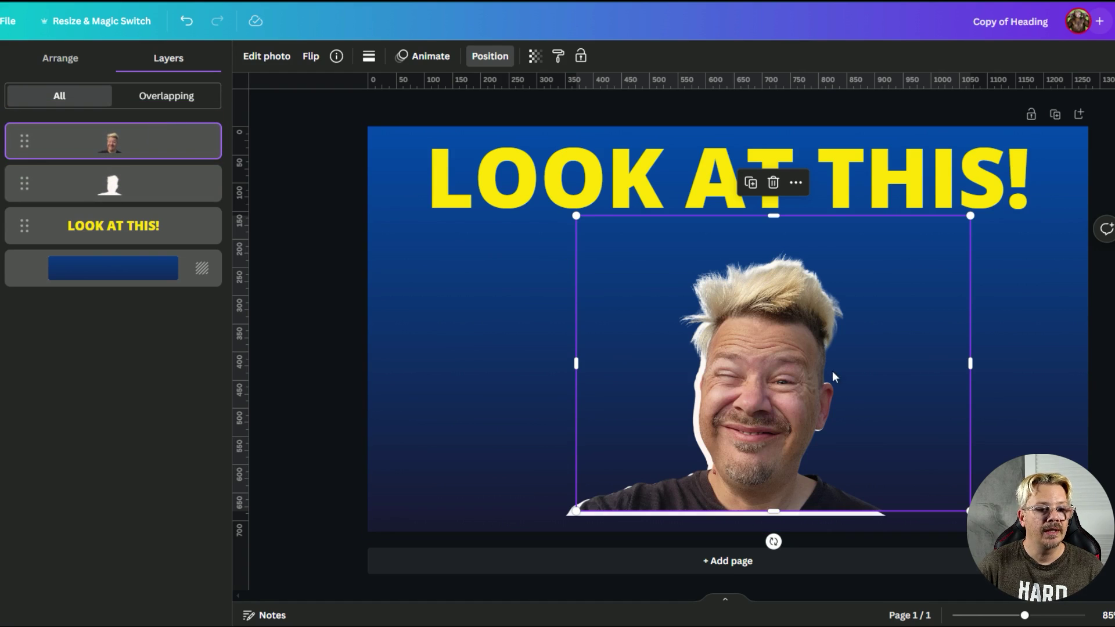
left_click_drag(804, 364, 791, 364)
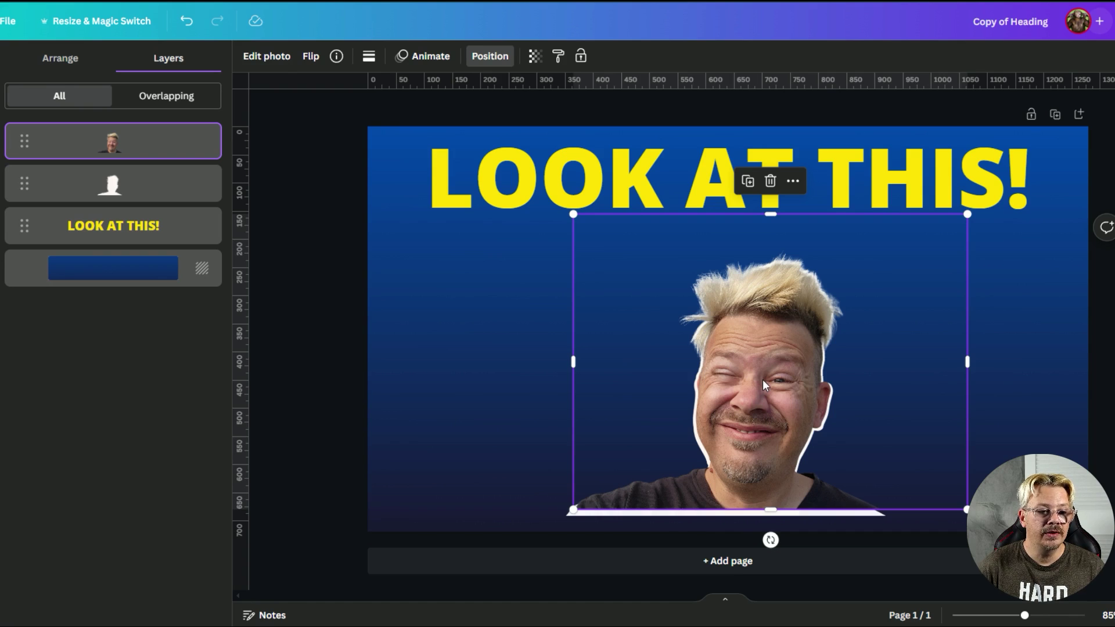
- Nudge the face photo down slightly and select the white silhouette behind it
left_click_drag(762, 381, 761, 386)
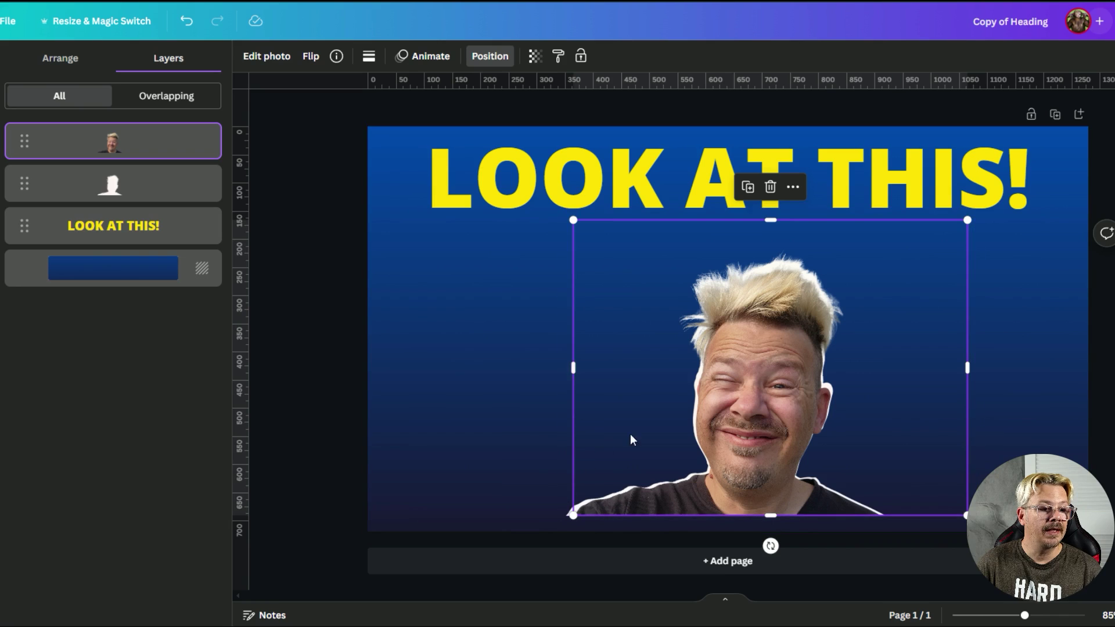
left_click(567, 413)
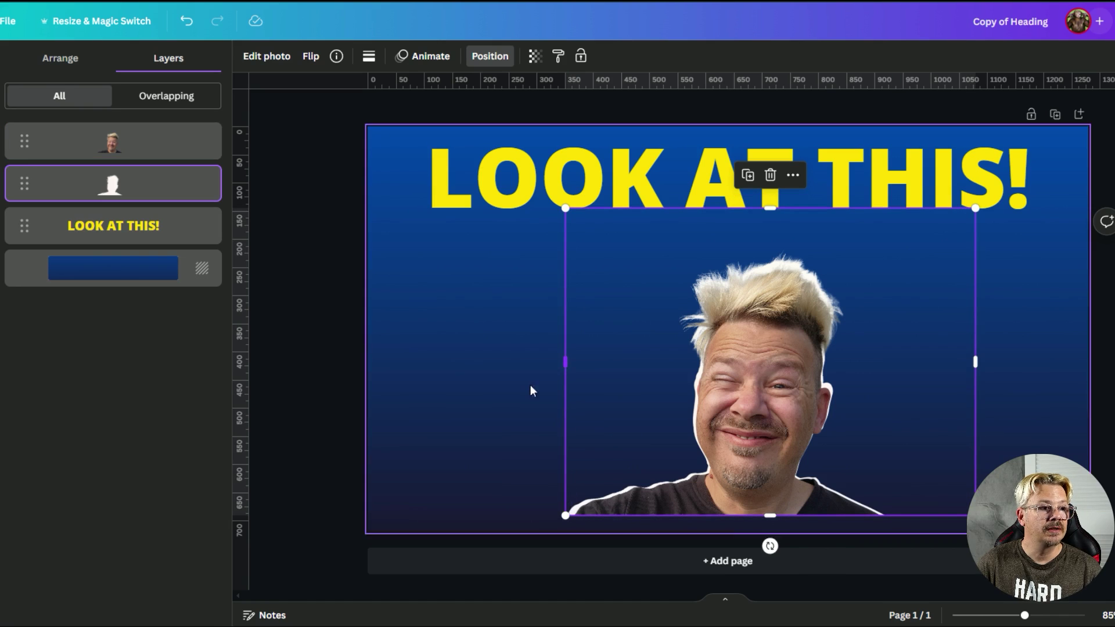
- Apply a whole-image blur at intensity 50 to the white silhouette
left_click(261, 58)
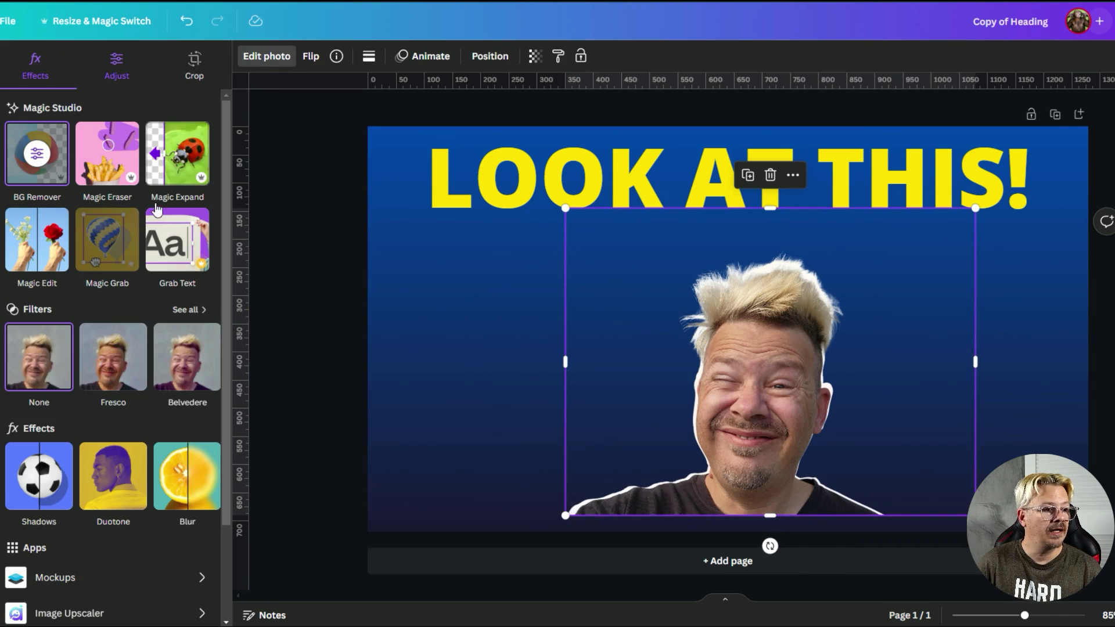
left_click(169, 494)
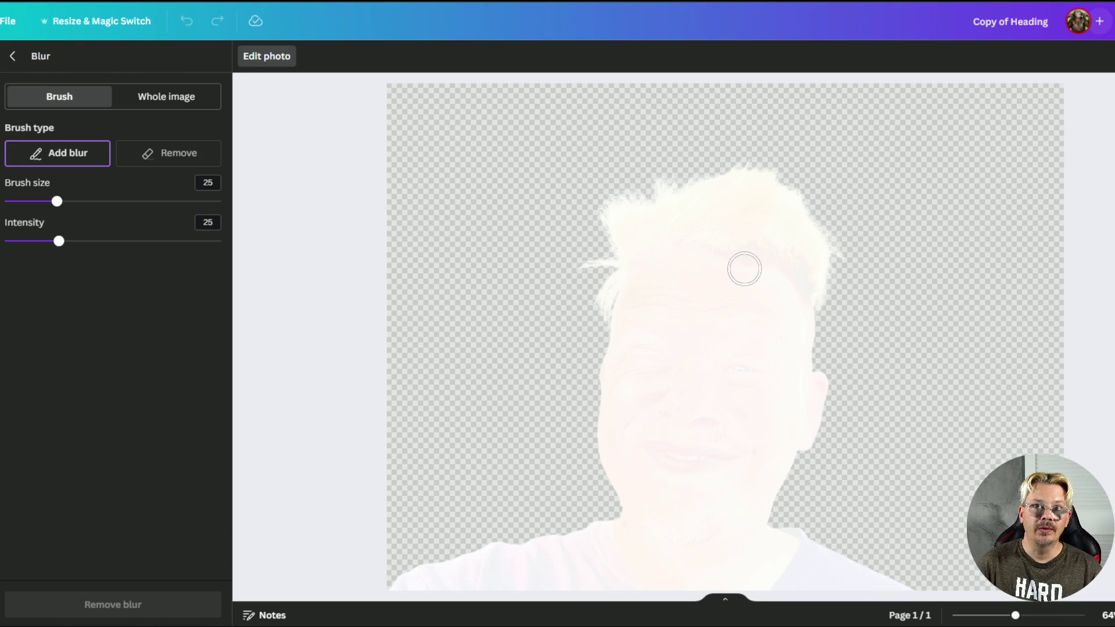
left_click(147, 102)
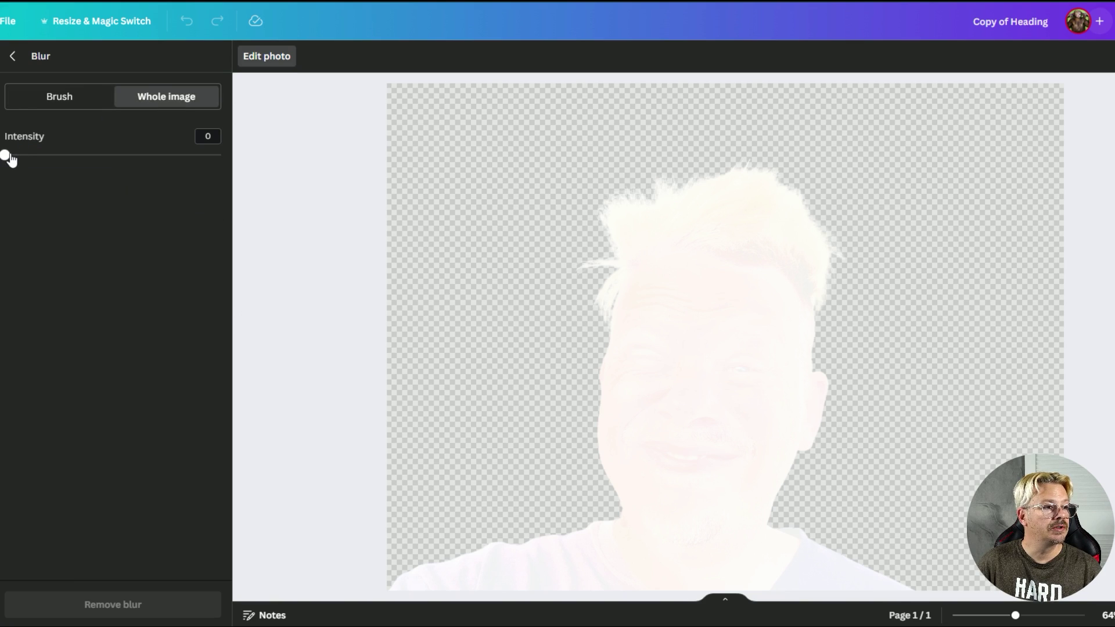
left_click_drag(10, 159, 112, 157)
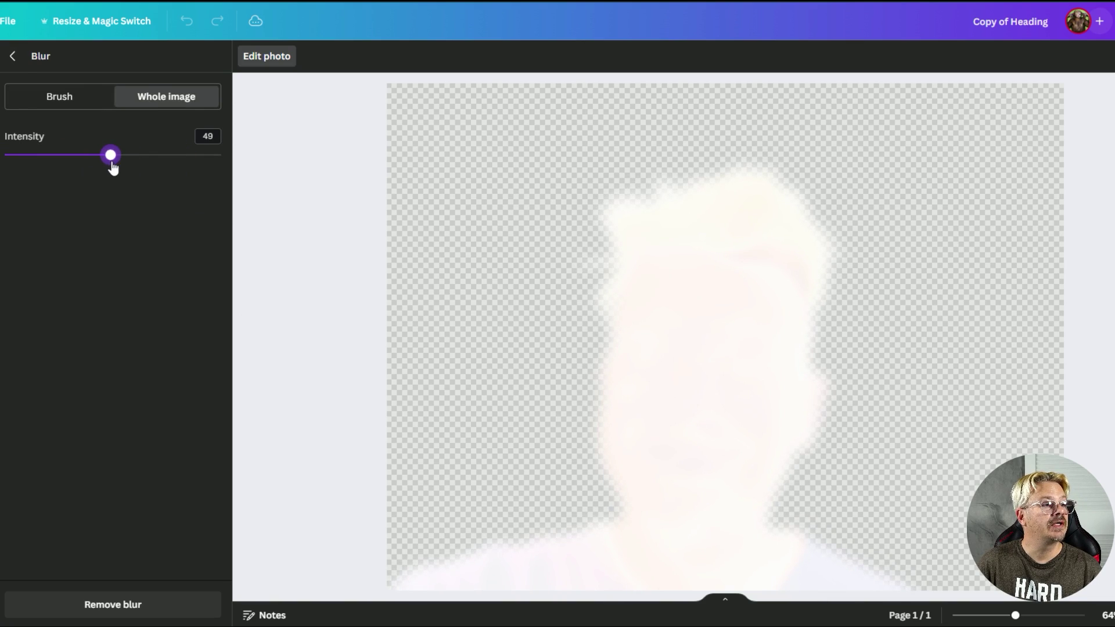
left_click(13, 57)
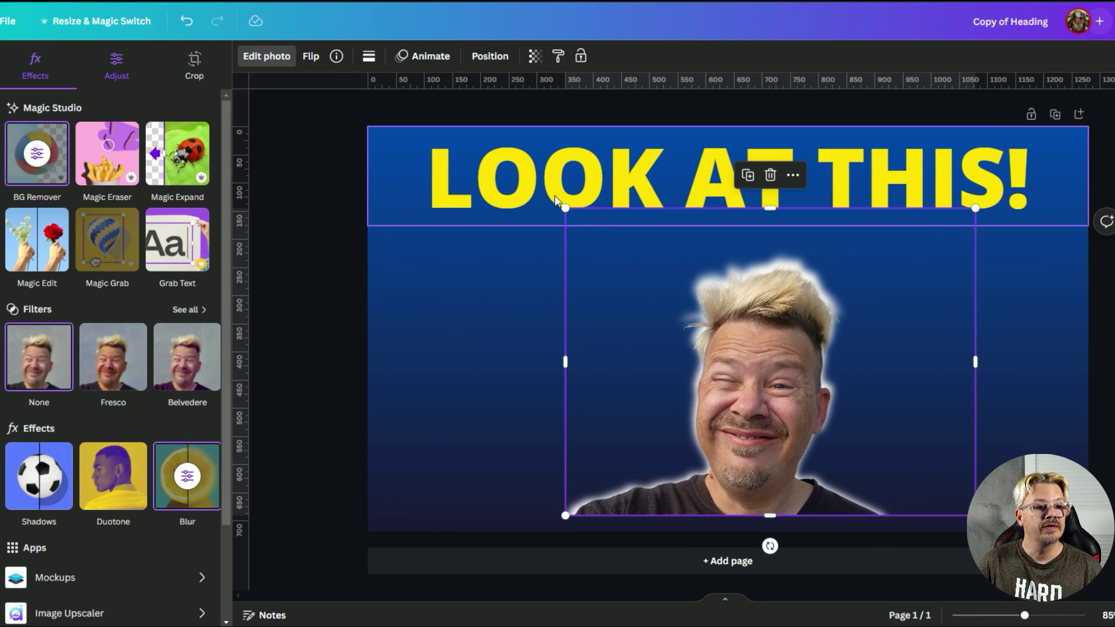
- Enlarge the blurred silhouette slightly and raise its blur intensity to 100
mouse_move(565, 207)
left_mouse_down()
mouse_move(554, 201)
mouse_move(575, 219)
left_mouse_up()
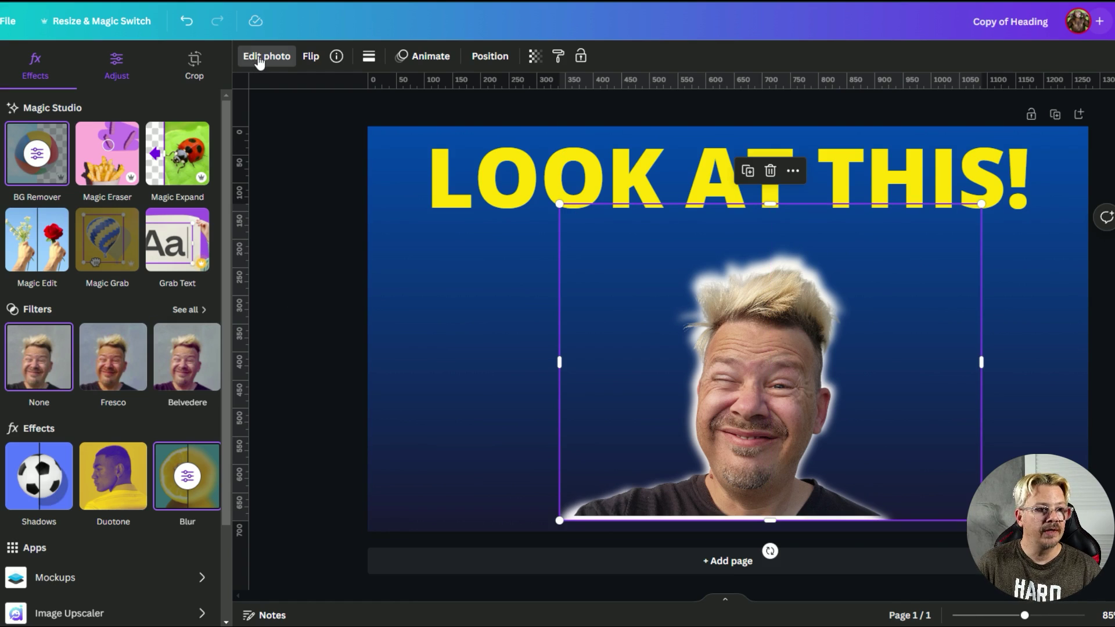
left_click(185, 485)
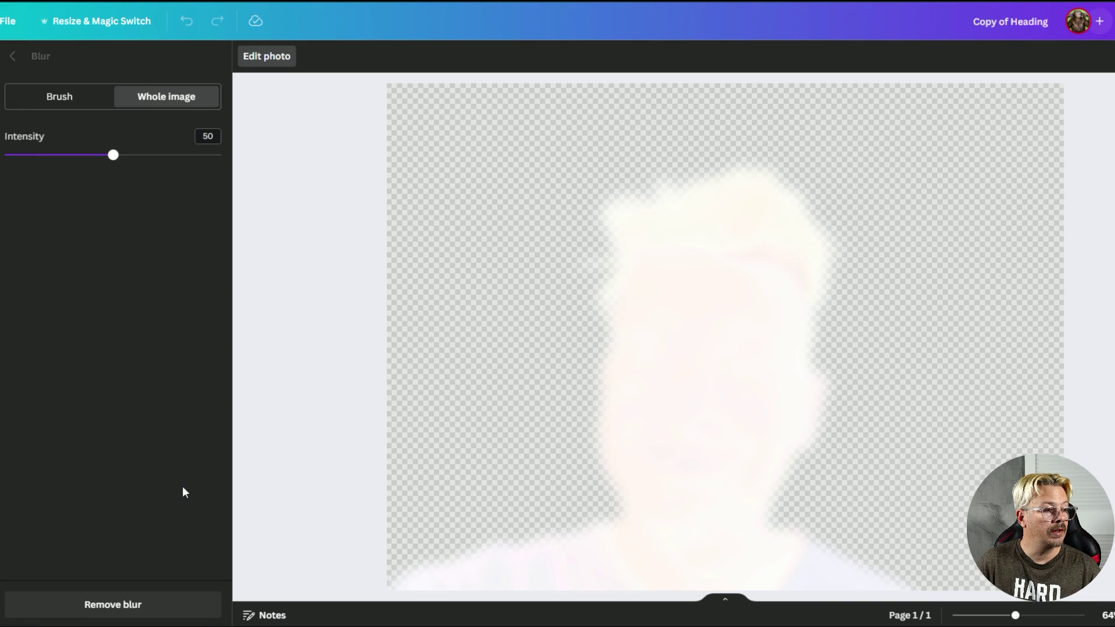
left_click_drag(112, 154, 286, 169)
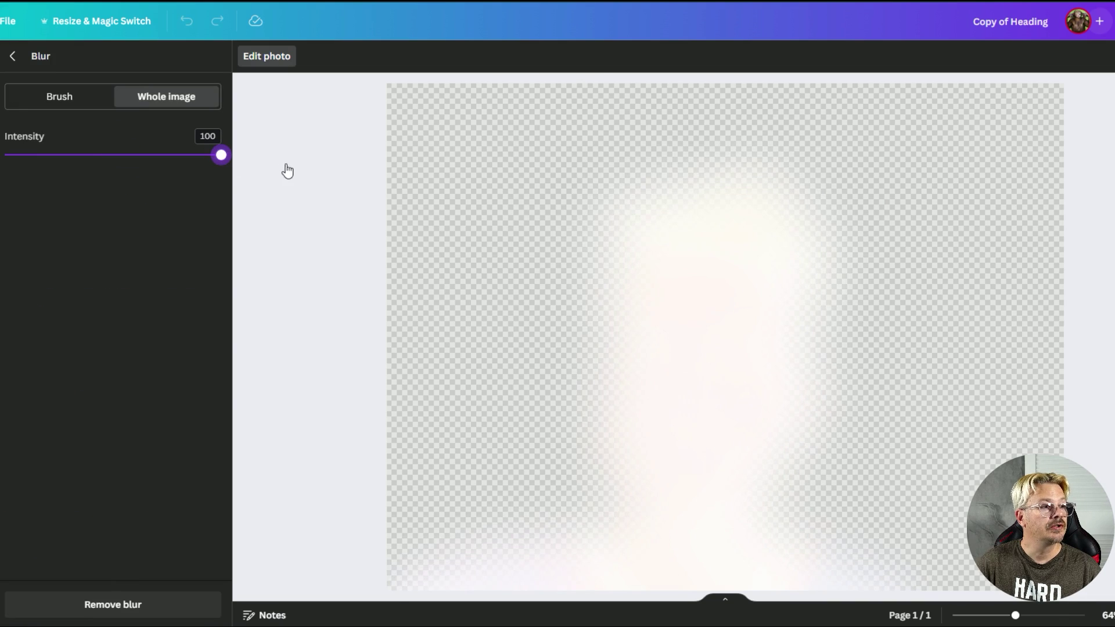
left_click(13, 56)
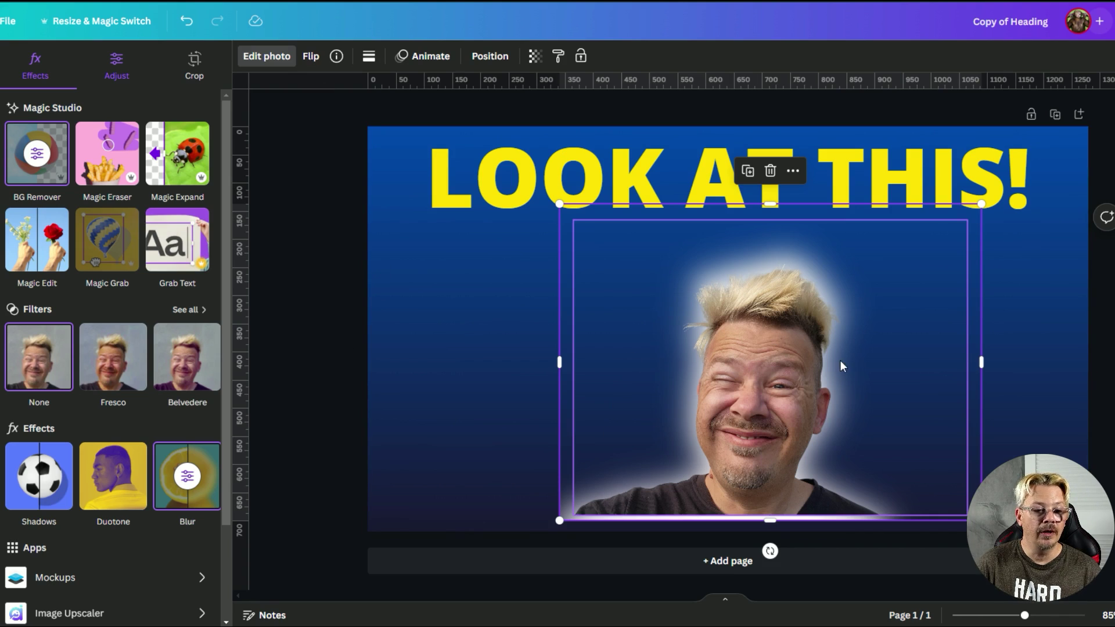
- Marquee-select the photo and glow together and drop them to the bottom edge
left_click(412, 345)
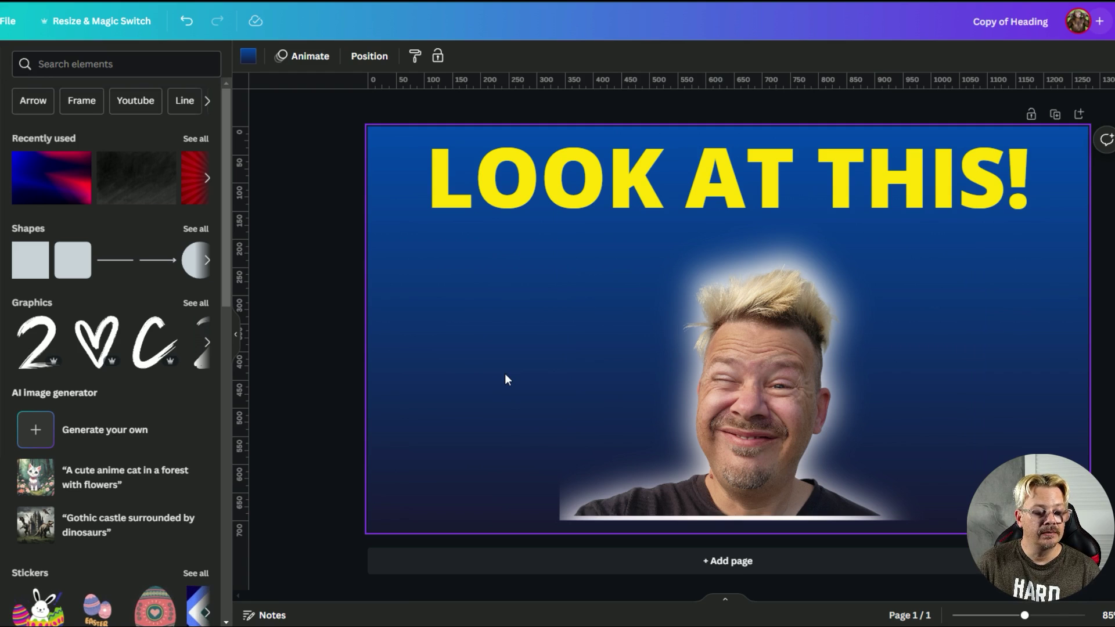
left_click_drag(504, 373, 698, 401)
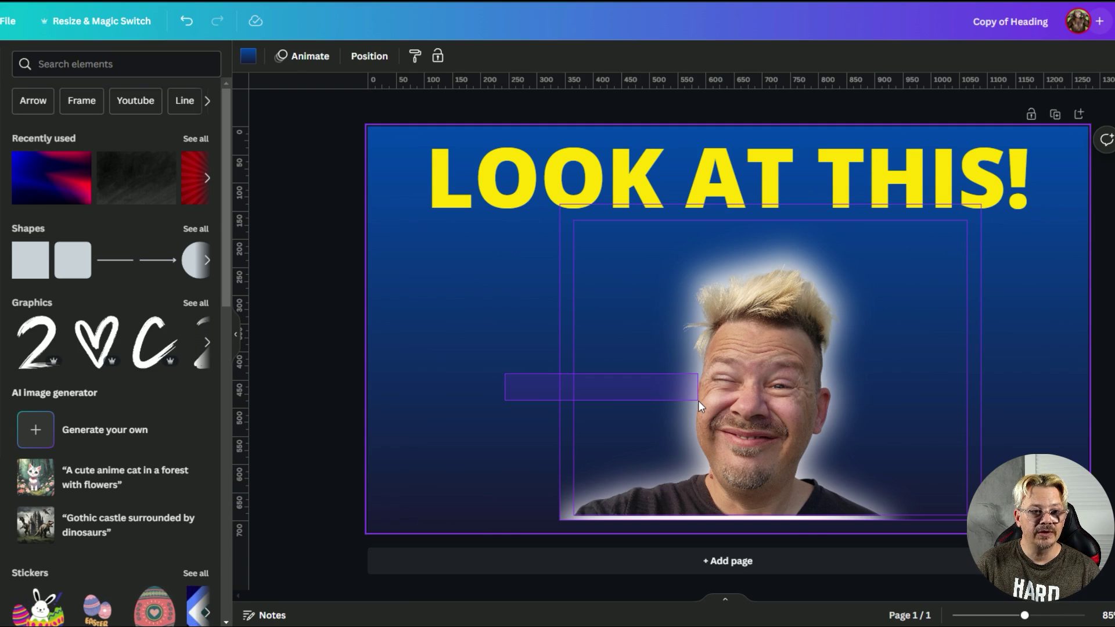
left_click_drag(698, 401, 698, 400)
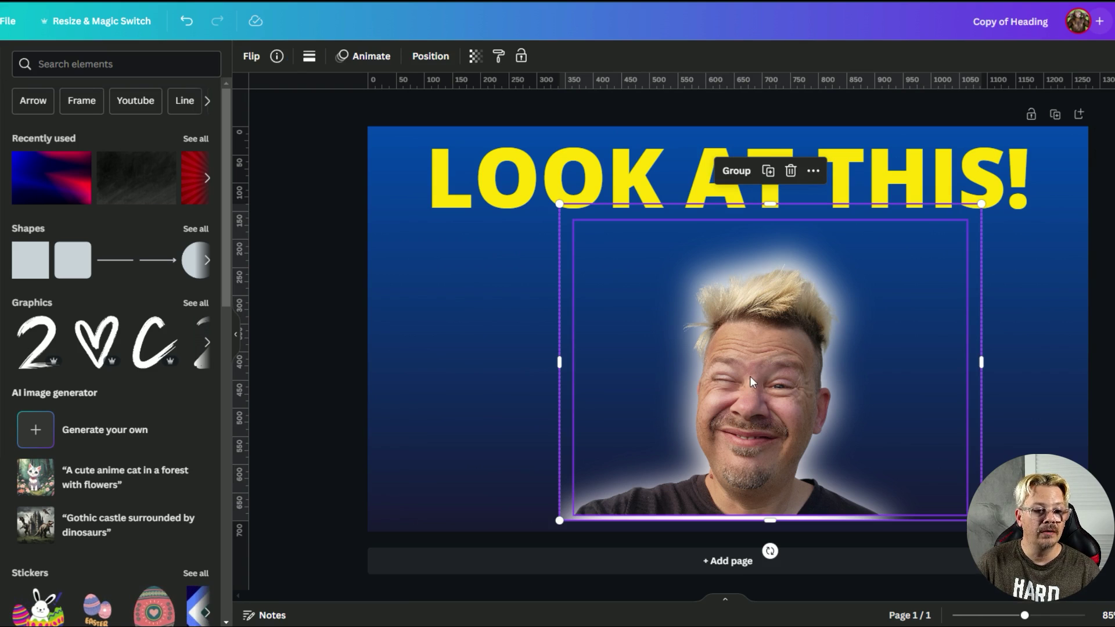
left_click_drag(750, 381, 745, 391)
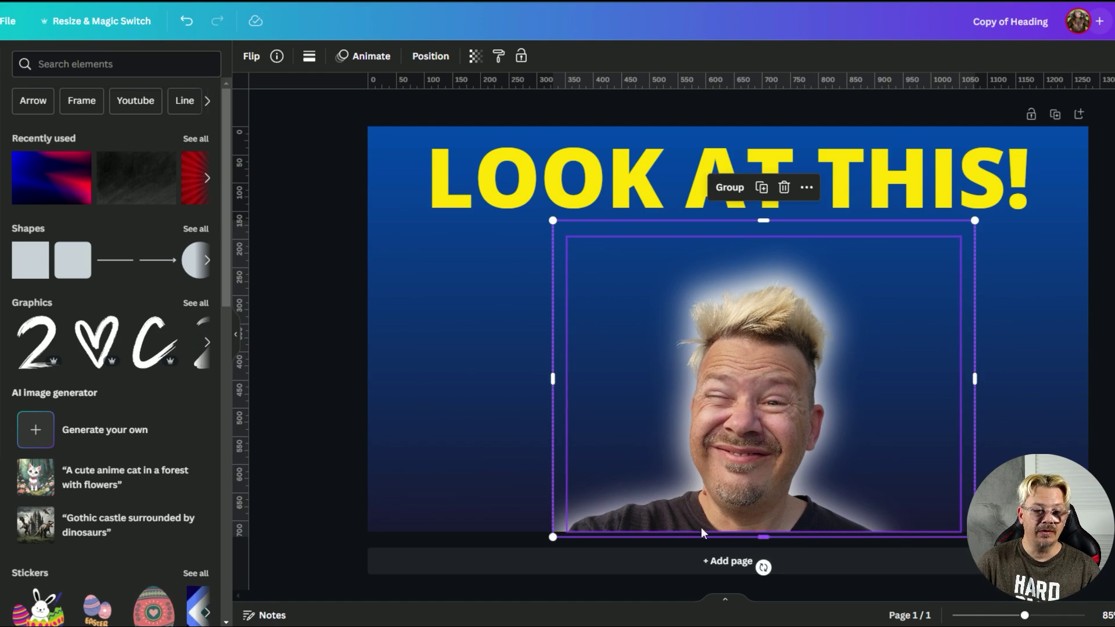
left_click(472, 400)
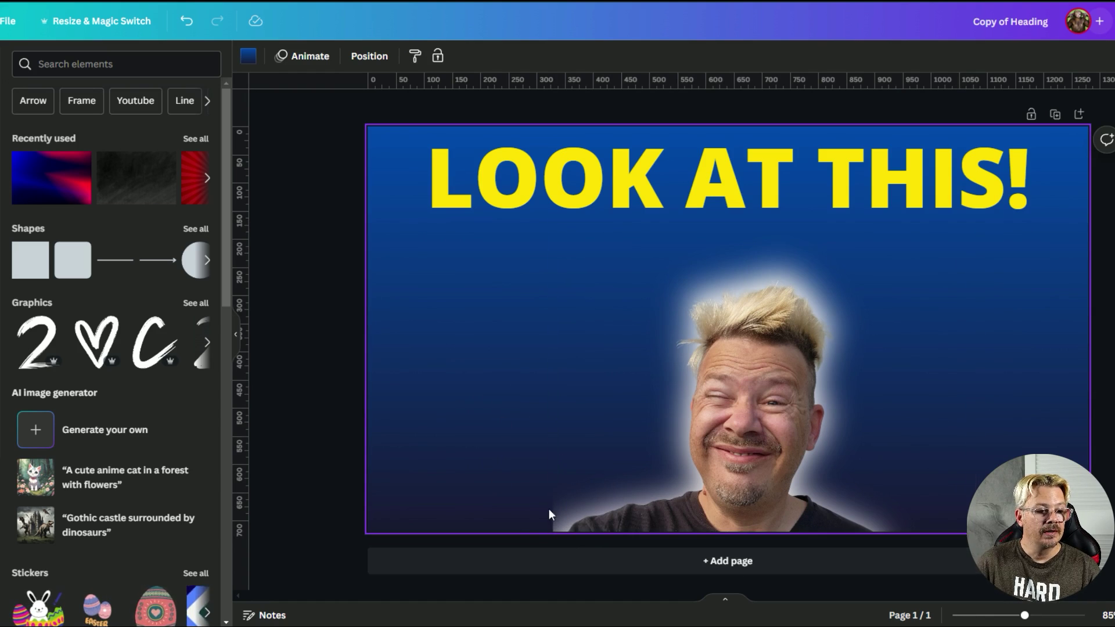
- Try the photo-and-glow group on the left, then settle it on the right side
left_click(816, 395)
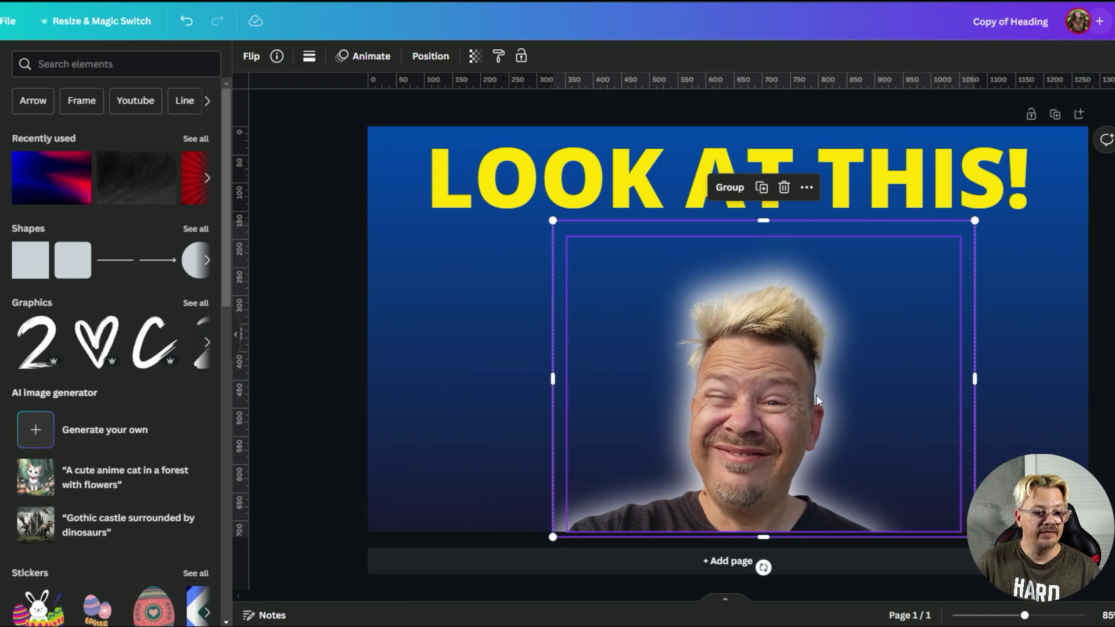
left_click_drag(804, 420, 615, 423)
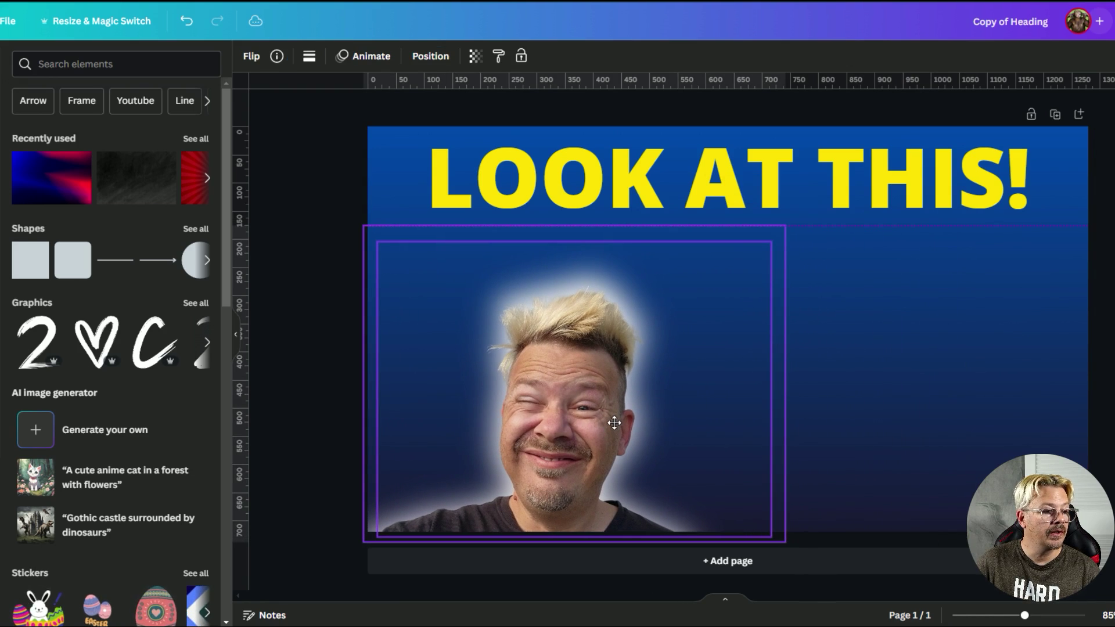
left_click(898, 479)
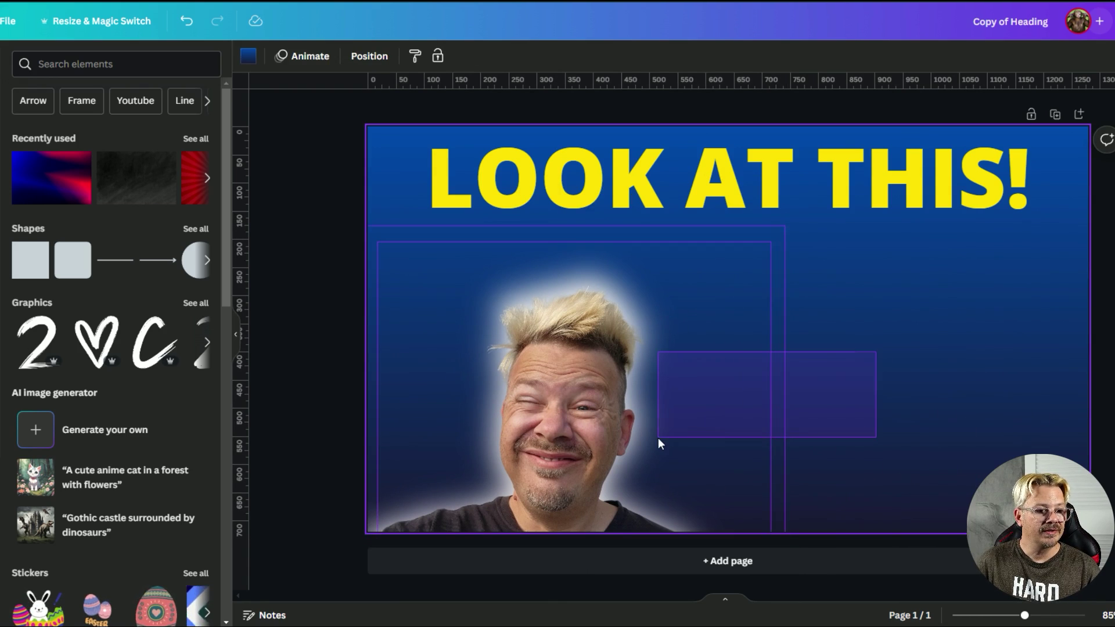
left_click_drag(660, 441, 863, 417)
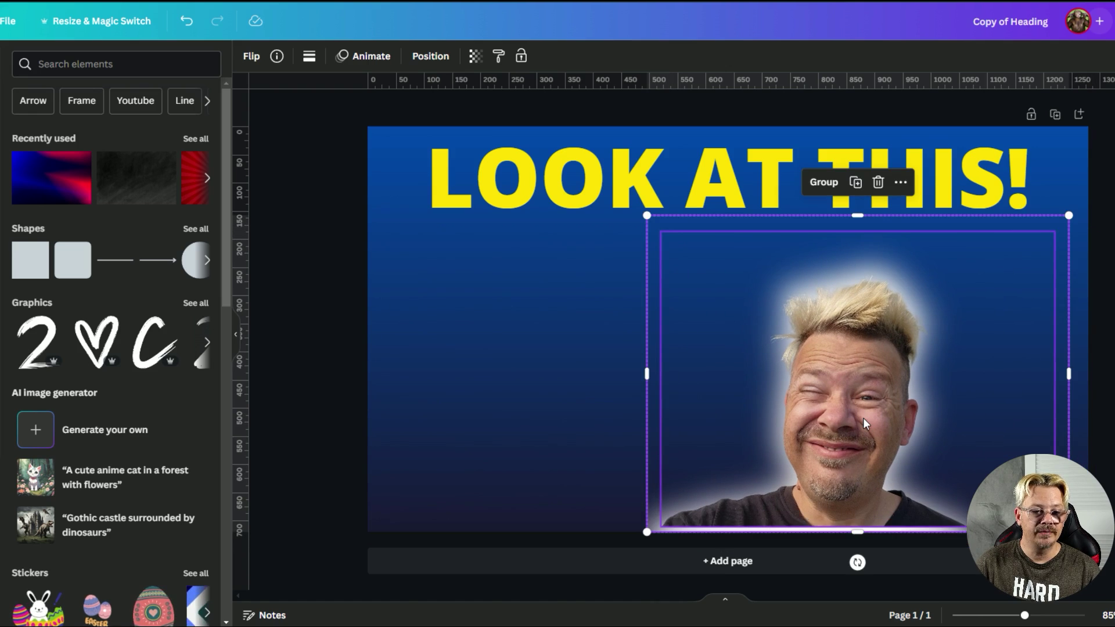
left_click(378, 501)
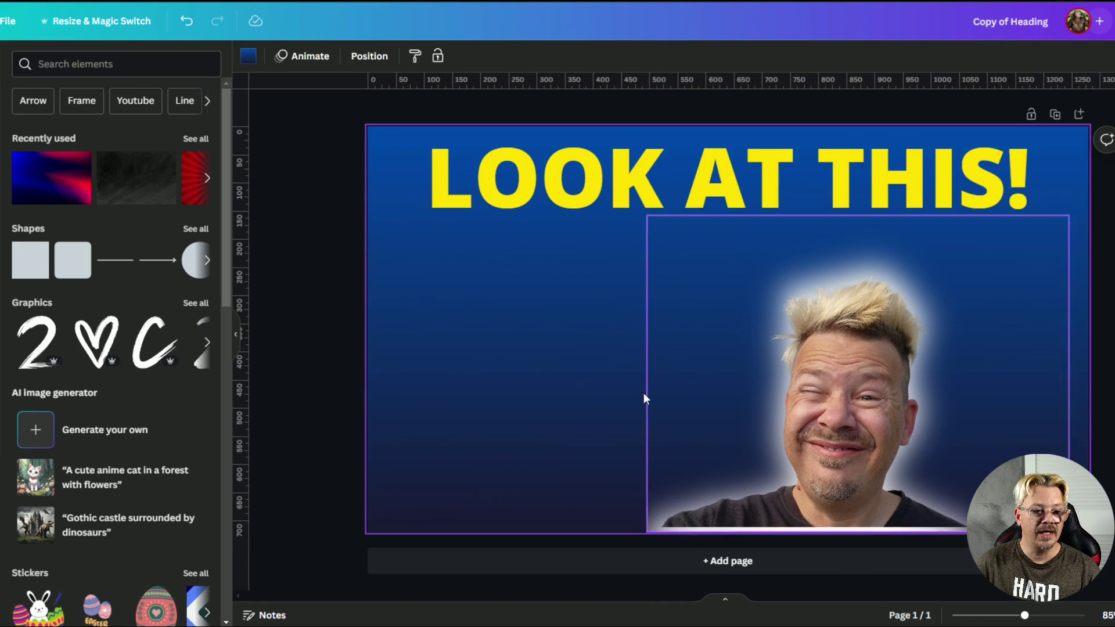
- Drag the selected portrait-and-glow group to the left half, nudged flush with the bottom edge
scroll(66, 397, "down", 5)
scroll(66, 397, "down", 17)
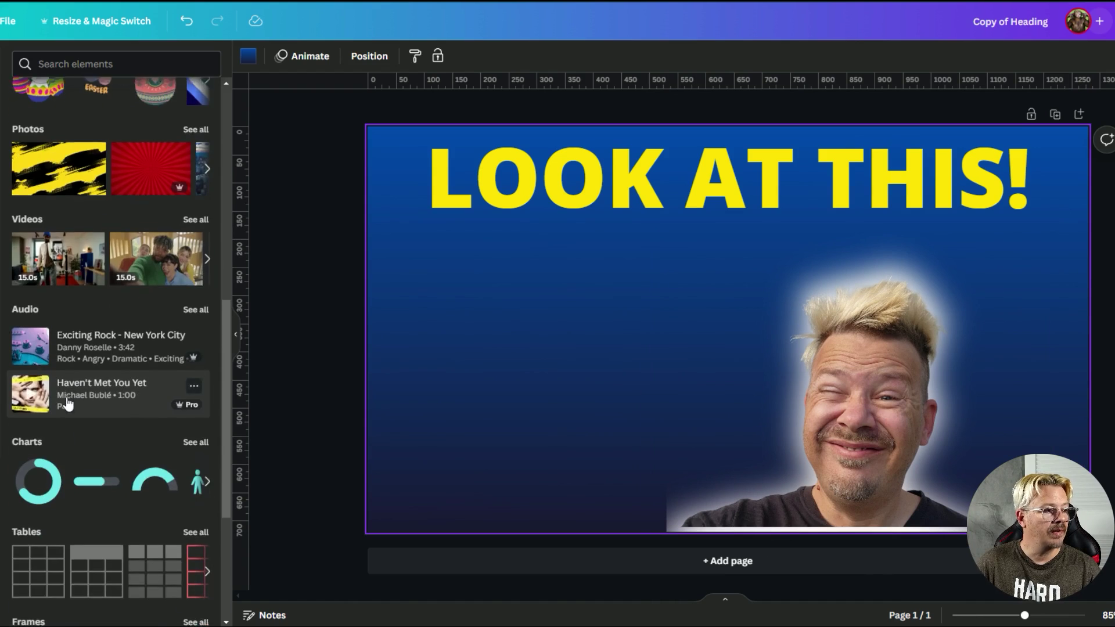
scroll(68, 401, "down", 2)
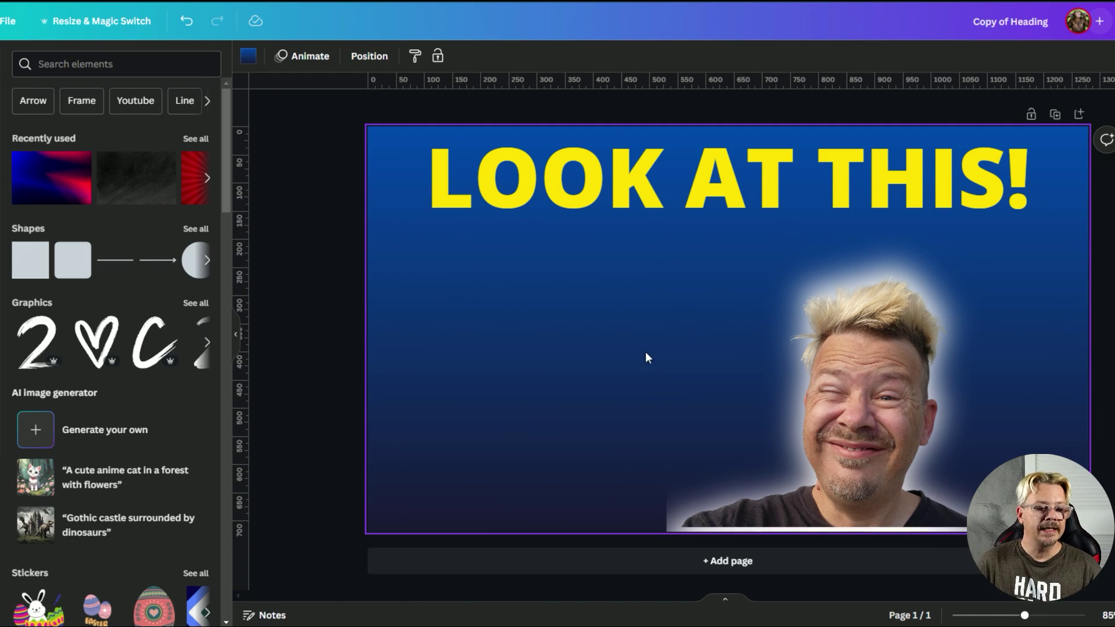
left_click_drag(645, 350, 871, 417)
left_click_drag(914, 361, 616, 342)
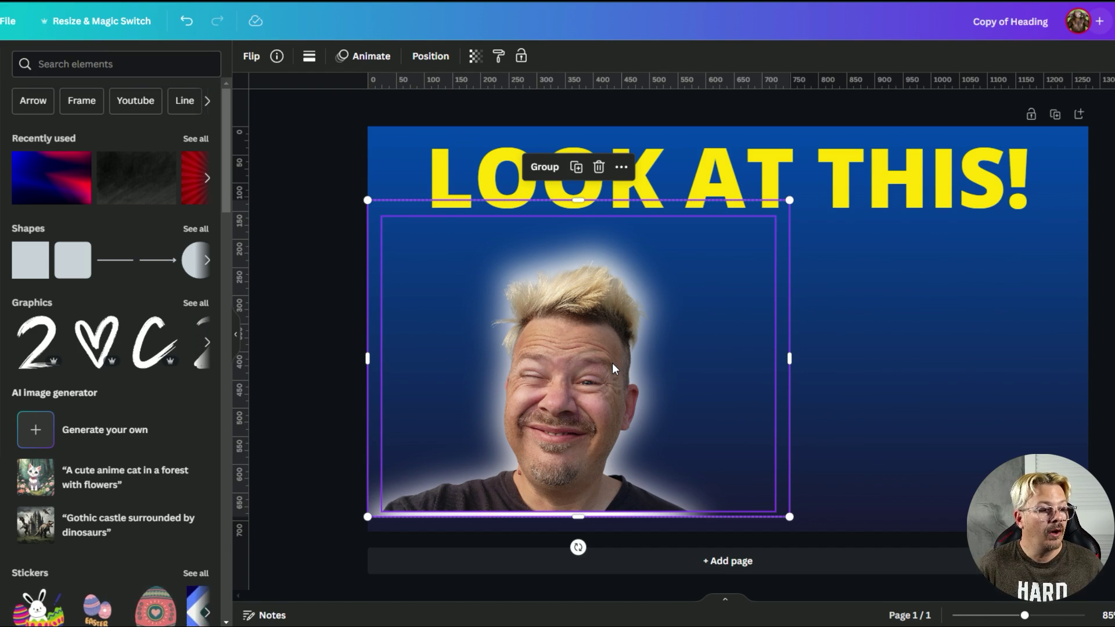
mouse_move(612, 363)
left_mouse_down()
mouse_move(624, 366)
mouse_move(602, 378)
mouse_move(609, 384)
left_mouse_up()
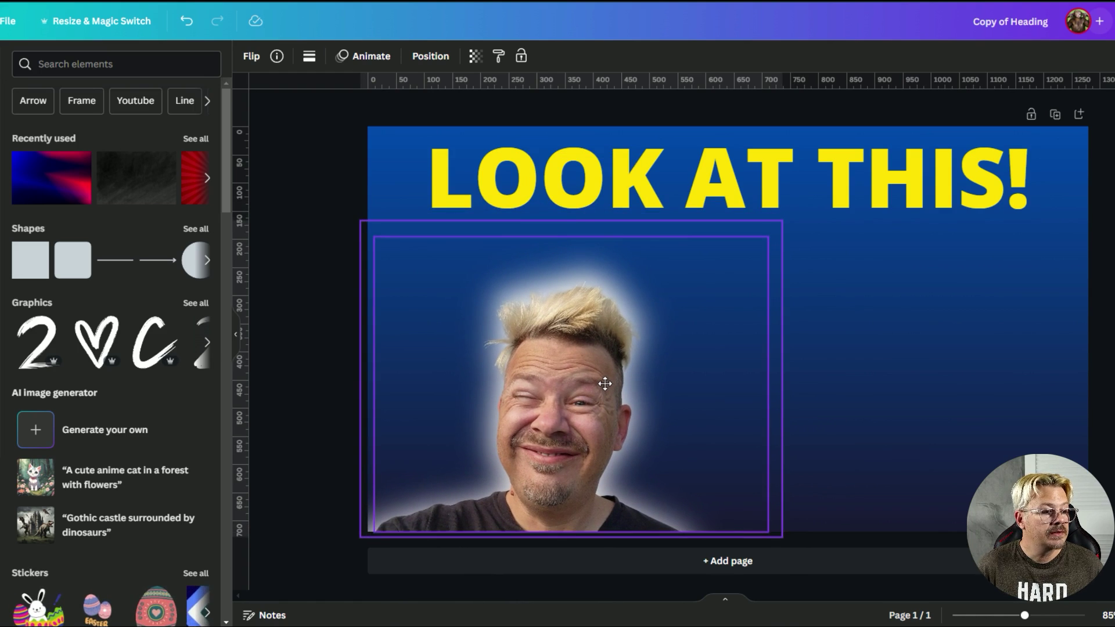
left_click(909, 359)
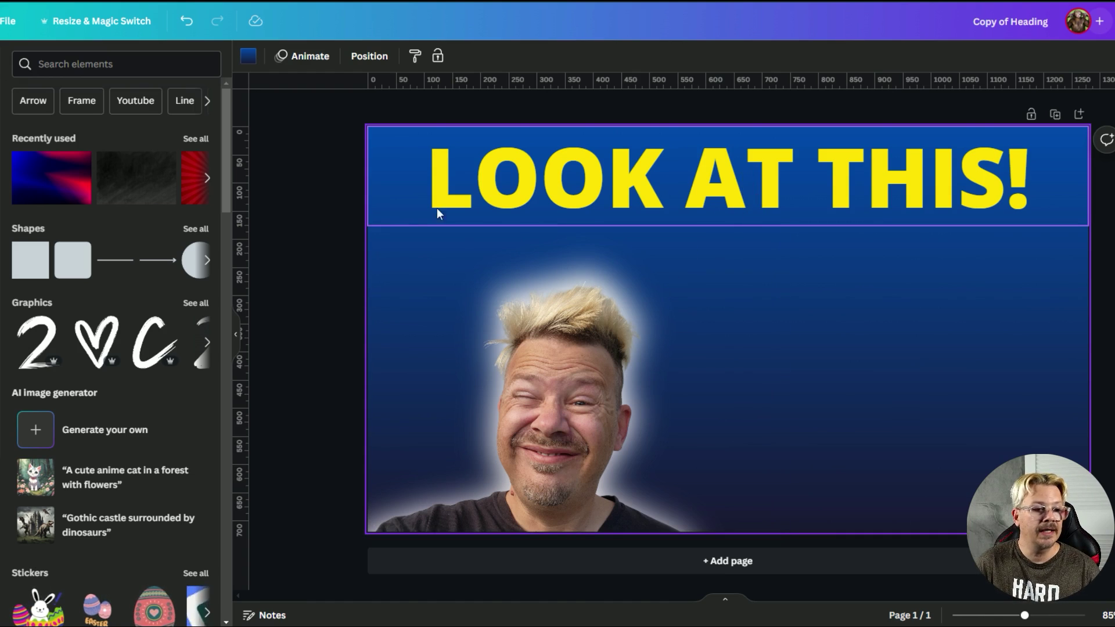
- Open the portrait's Adjust settings and try a warmer temperature with tint at -100
left_click(389, 234)
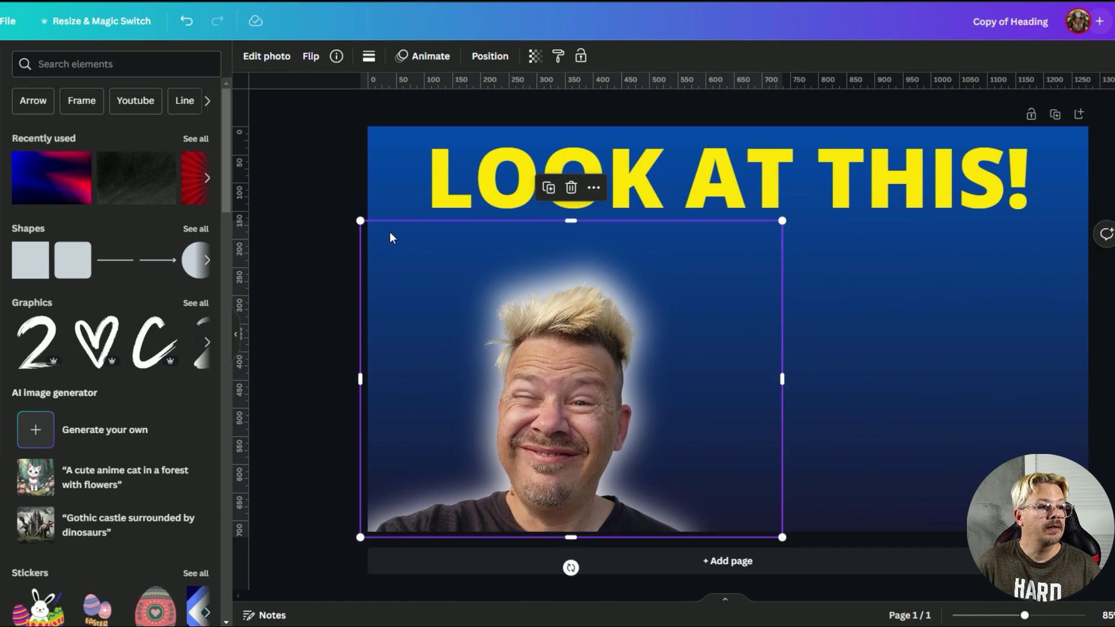
left_click(267, 58)
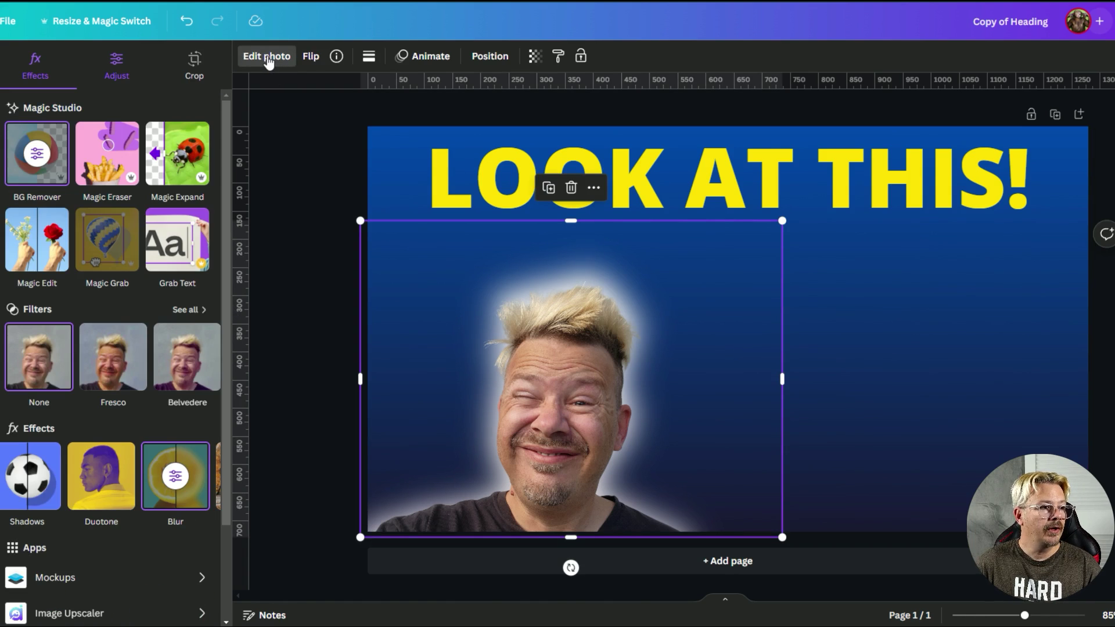
left_click(116, 70)
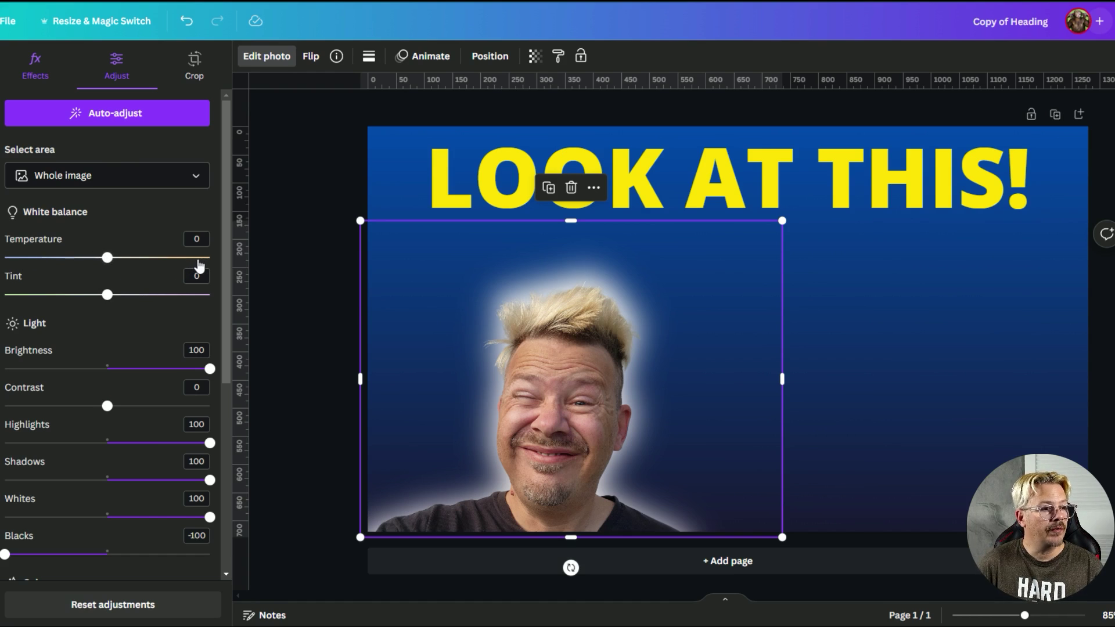
left_click(107, 258)
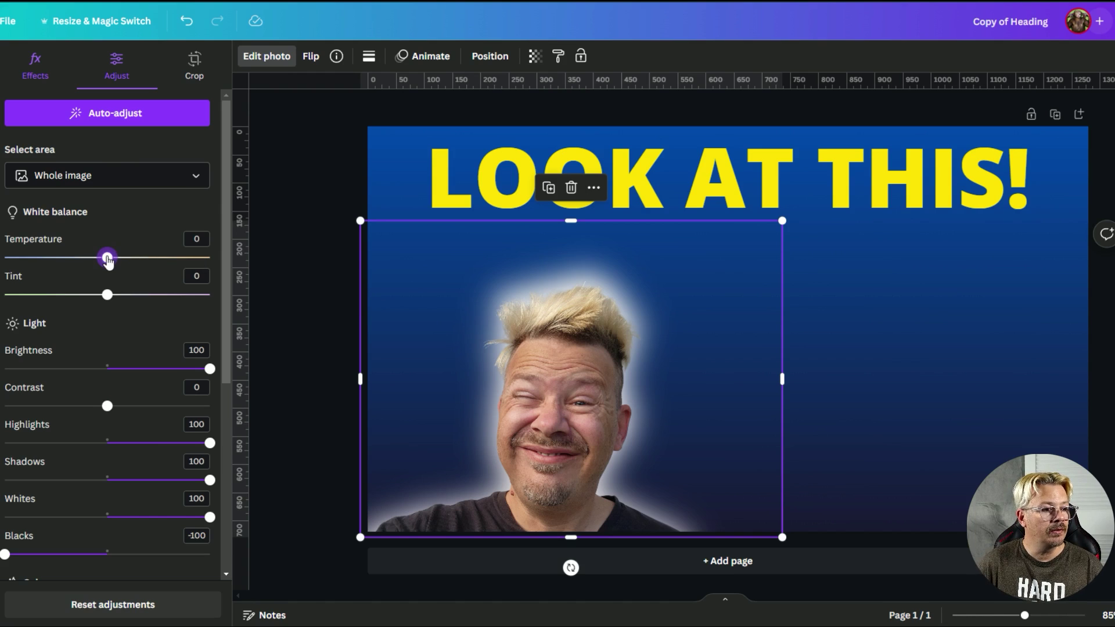
left_click_drag(107, 260, 232, 254)
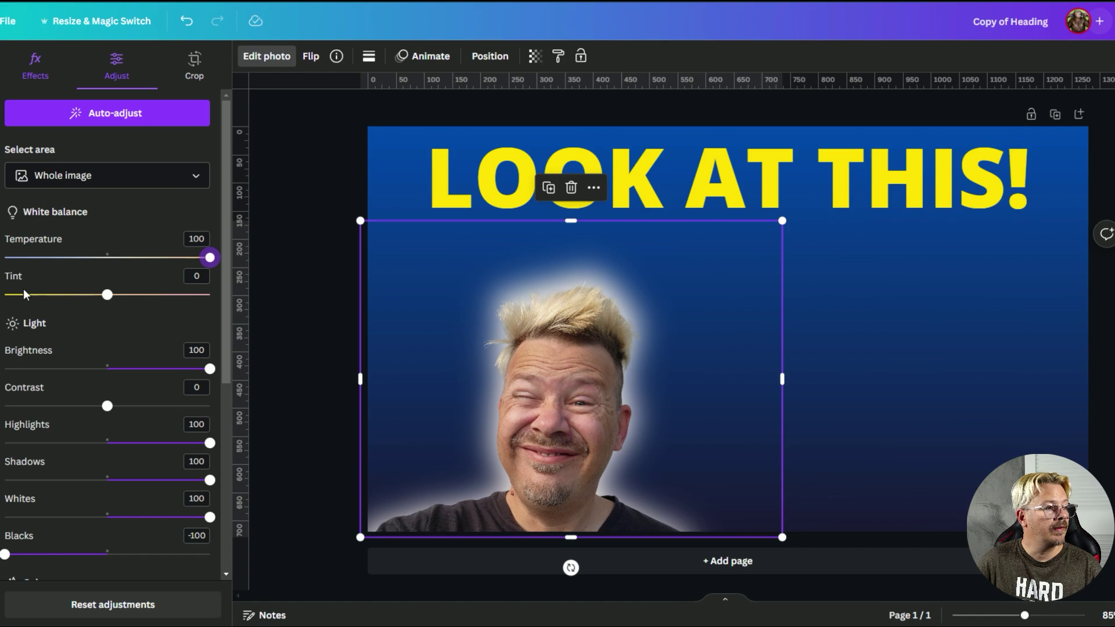
left_click_drag(108, 297, 5, 294)
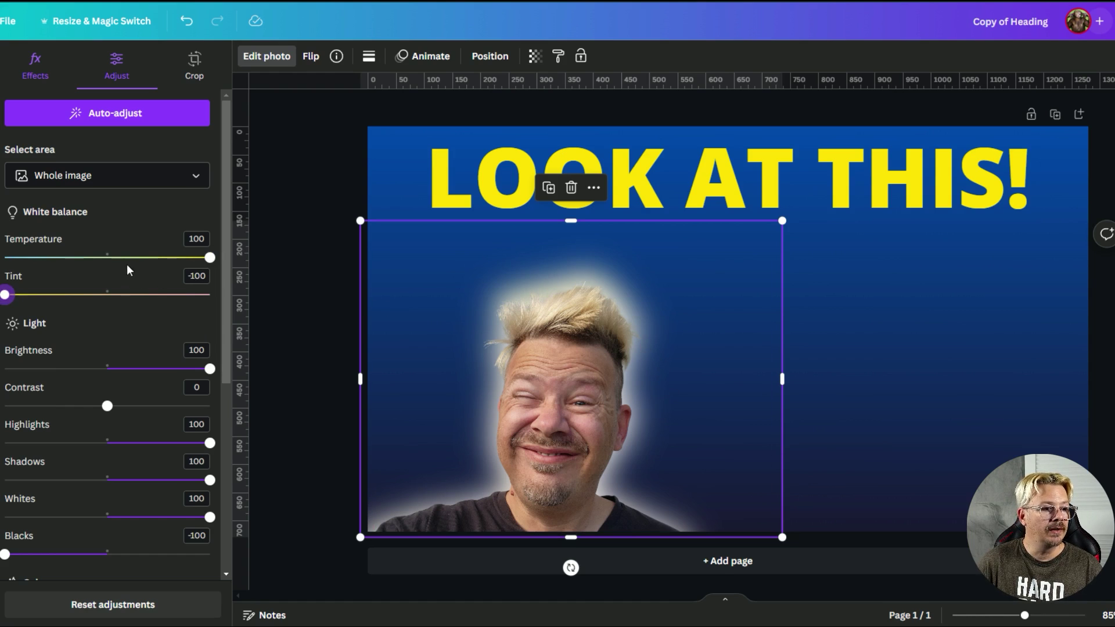
- Reset the sliders, then set temperature to 79 and tint to -3
left_click(107, 258)
left_click(106, 295)
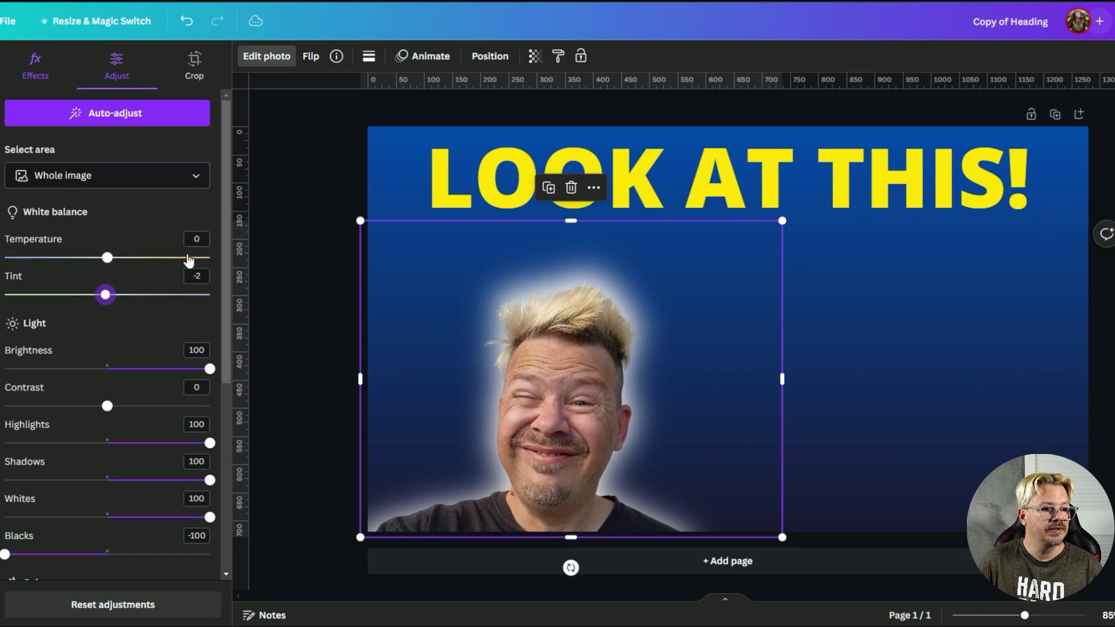
left_click_drag(107, 257, 188, 257)
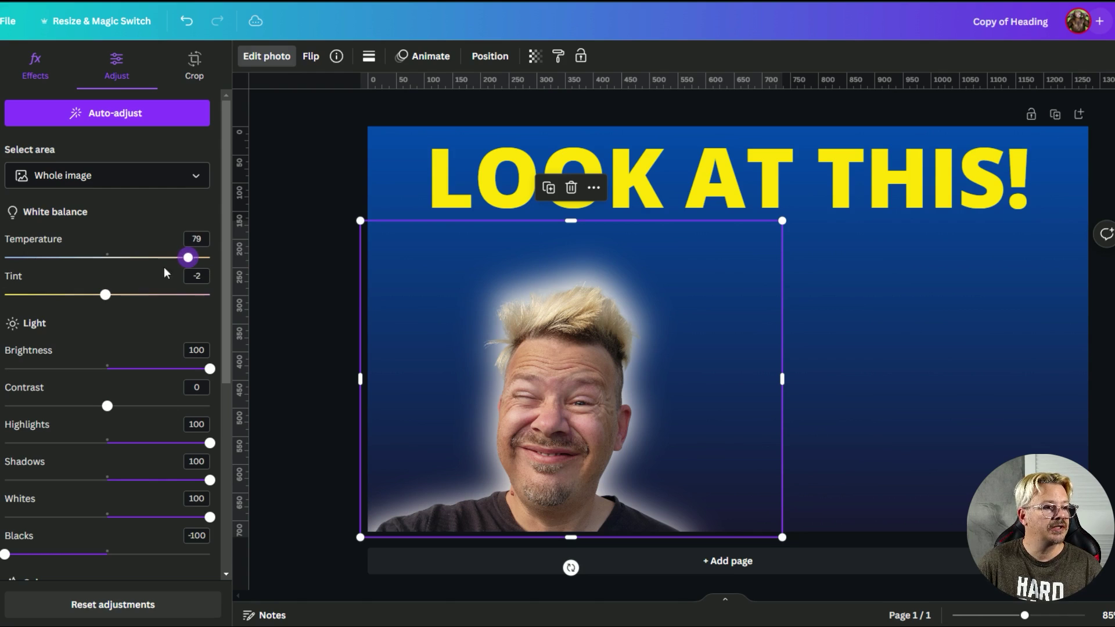
left_click(104, 296)
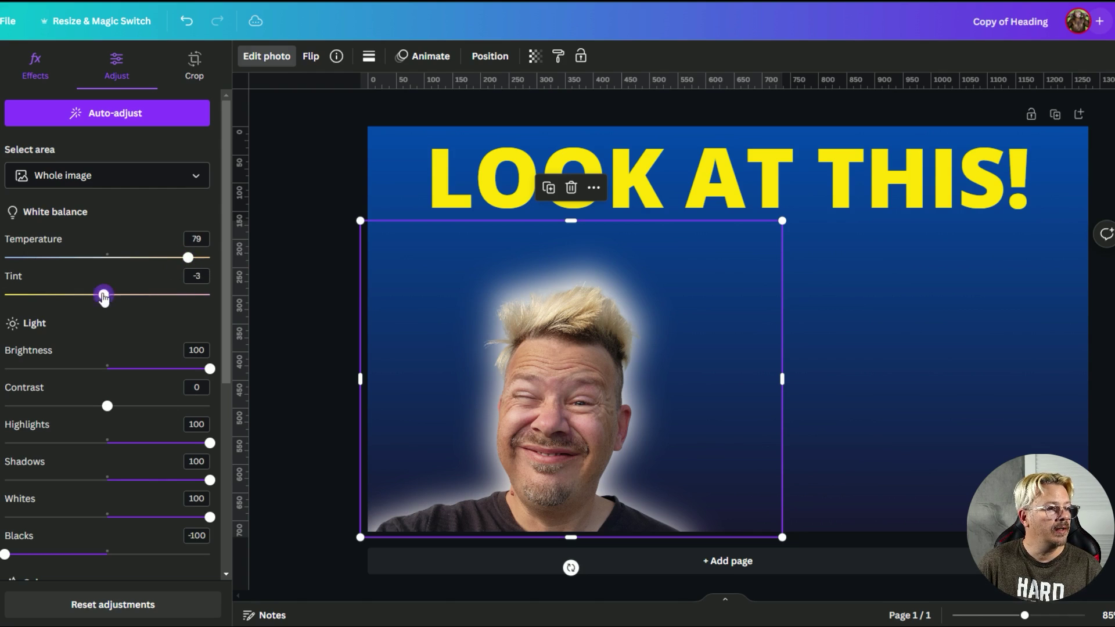
left_click_drag(104, 296, 4, 296)
scroll(91, 337, "down", 5)
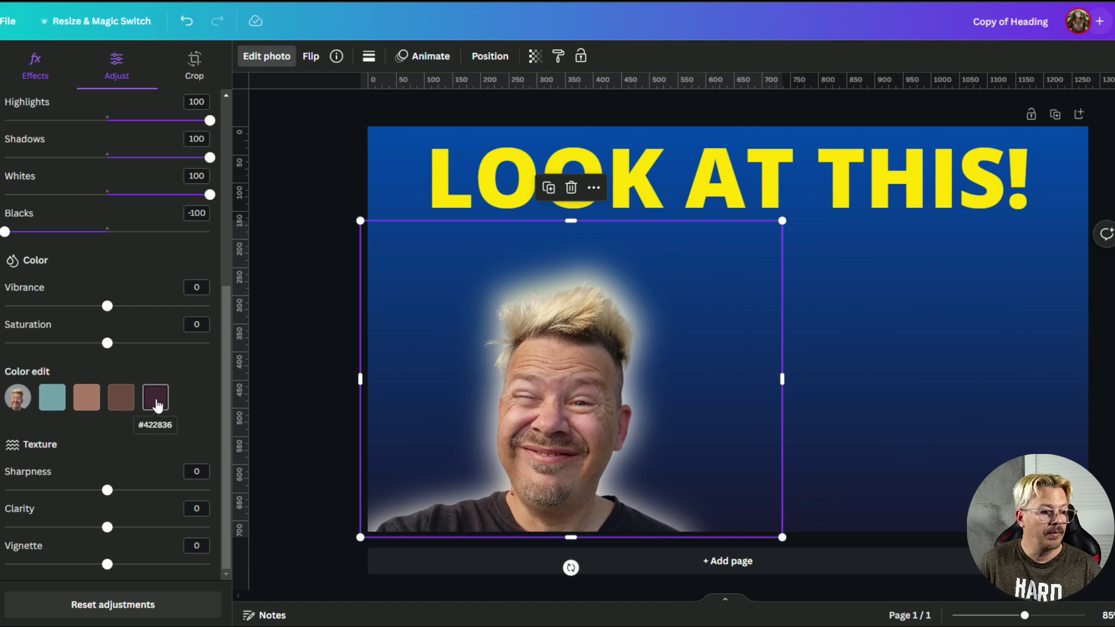
- Recolour the dark #422836 tone to hue 65 and saturation 100, and the brown tone to hue 31
left_click(156, 400)
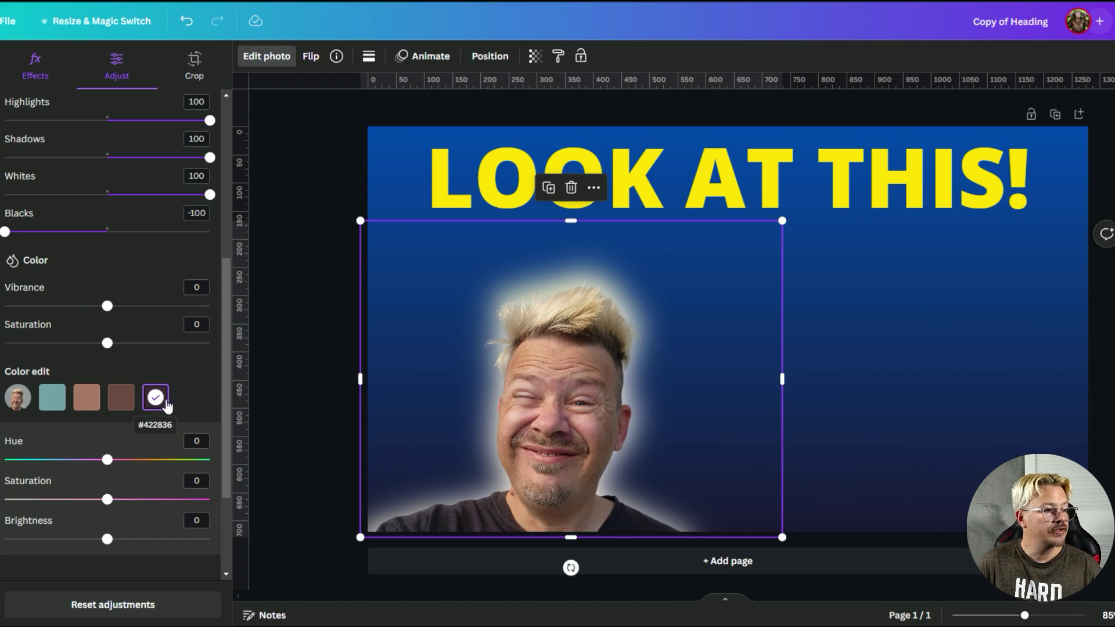
left_click_drag(108, 462, 176, 468)
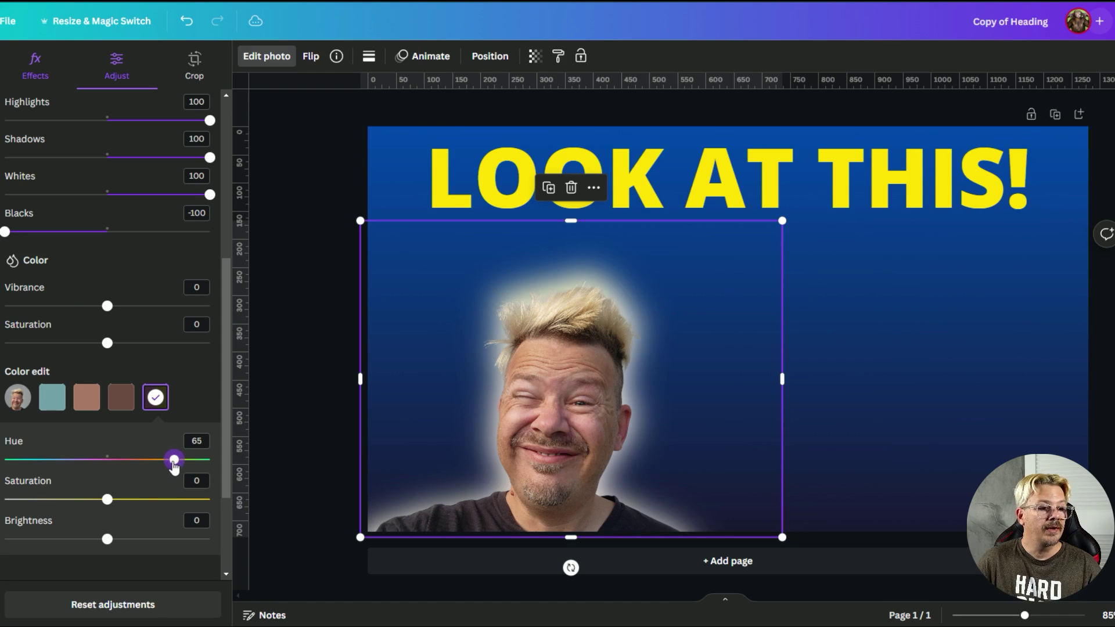
left_click_drag(108, 500, 211, 503)
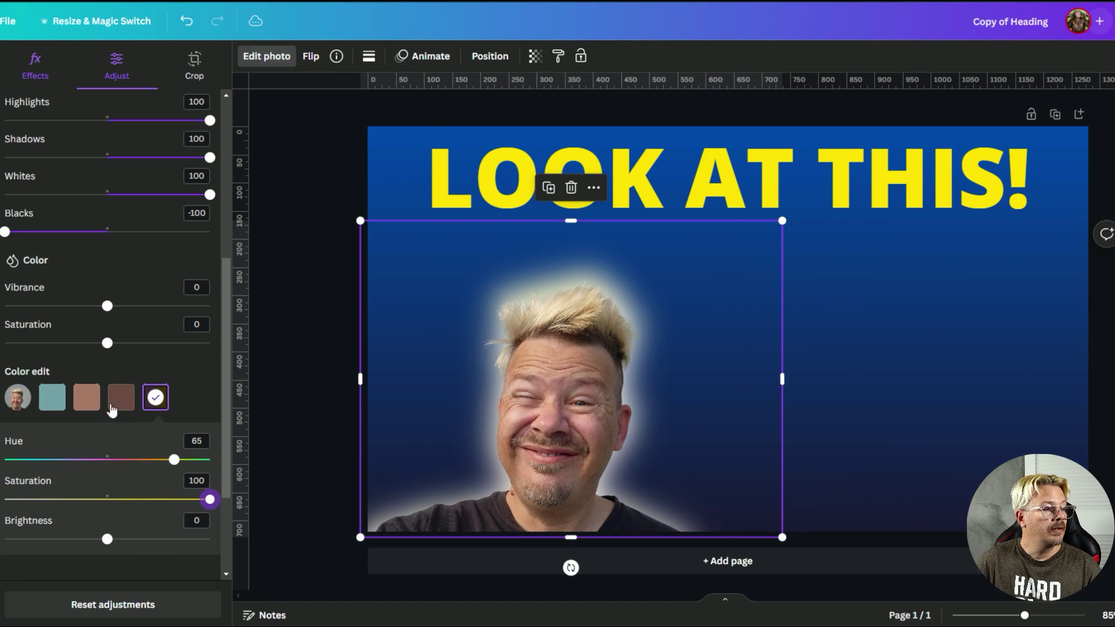
left_click(129, 402)
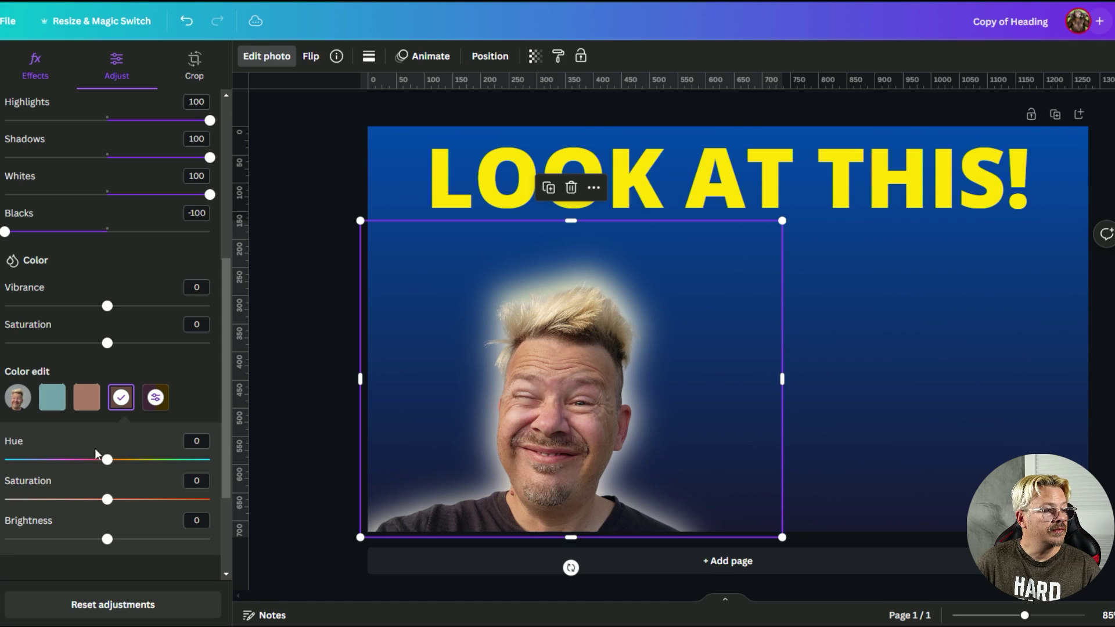
left_click_drag(110, 465, 140, 467)
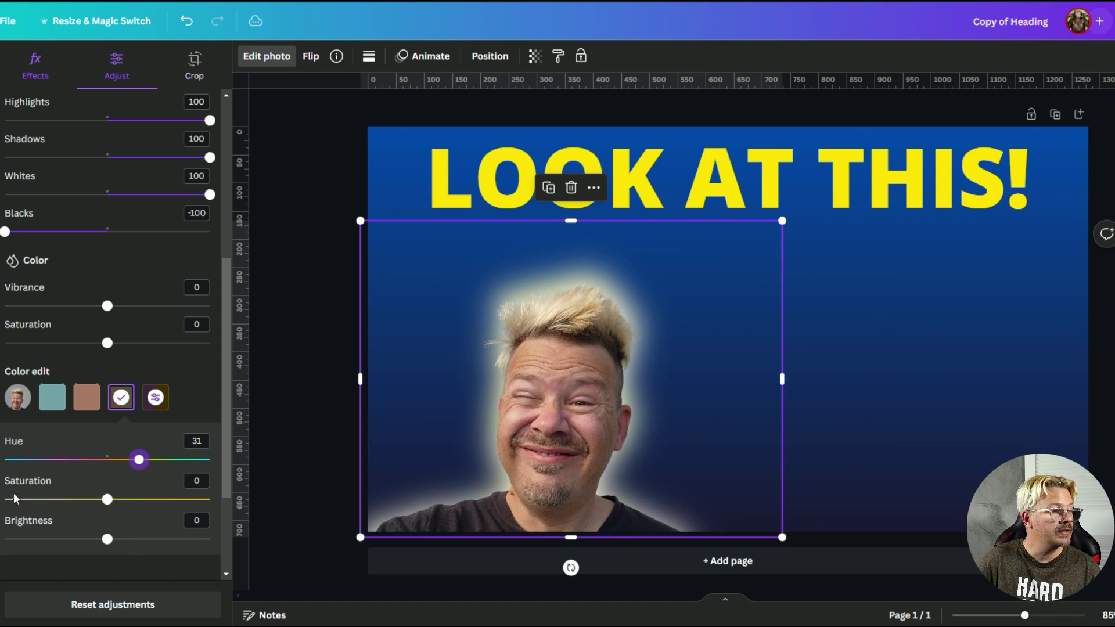
- Raise the brown tone's saturation to 42 and warm the hue of a second brown tone
left_click(167, 507)
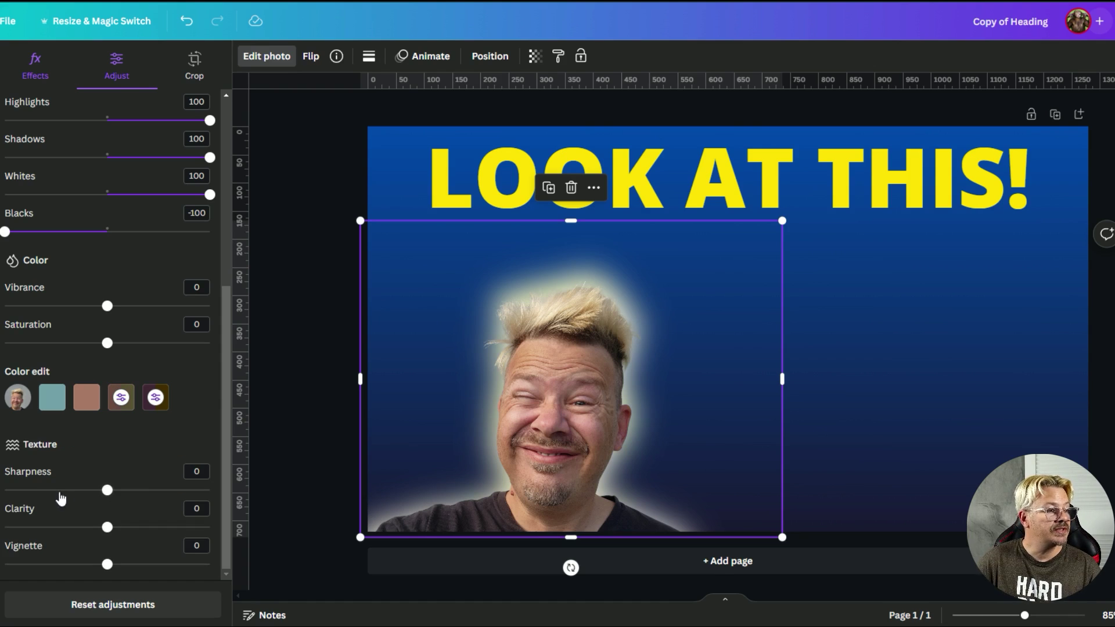
left_click(116, 409)
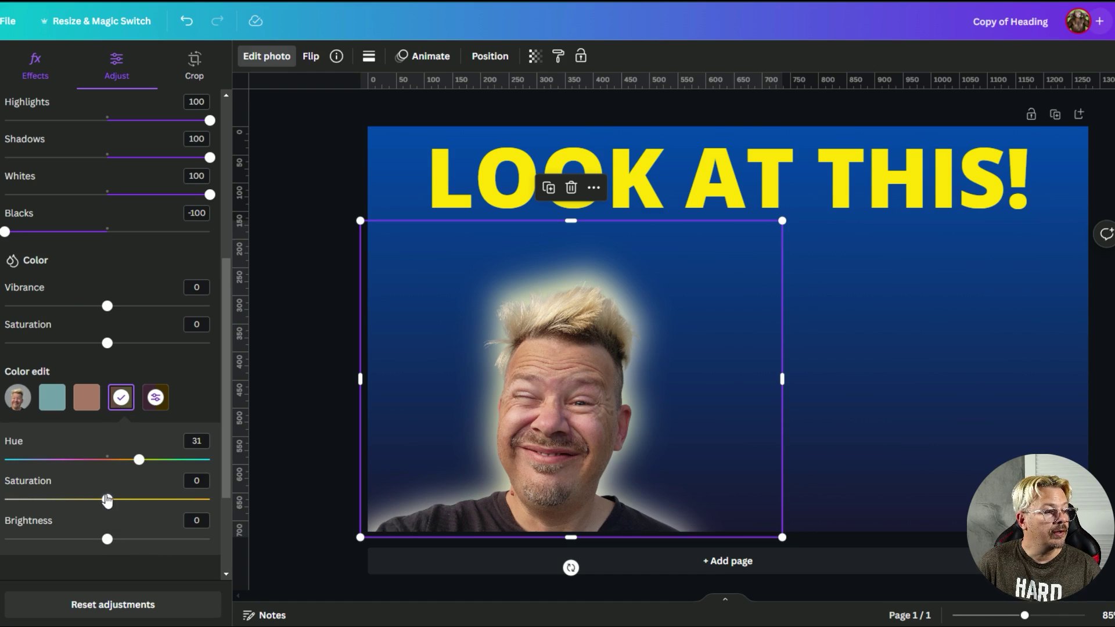
left_click_drag(107, 500, 150, 501)
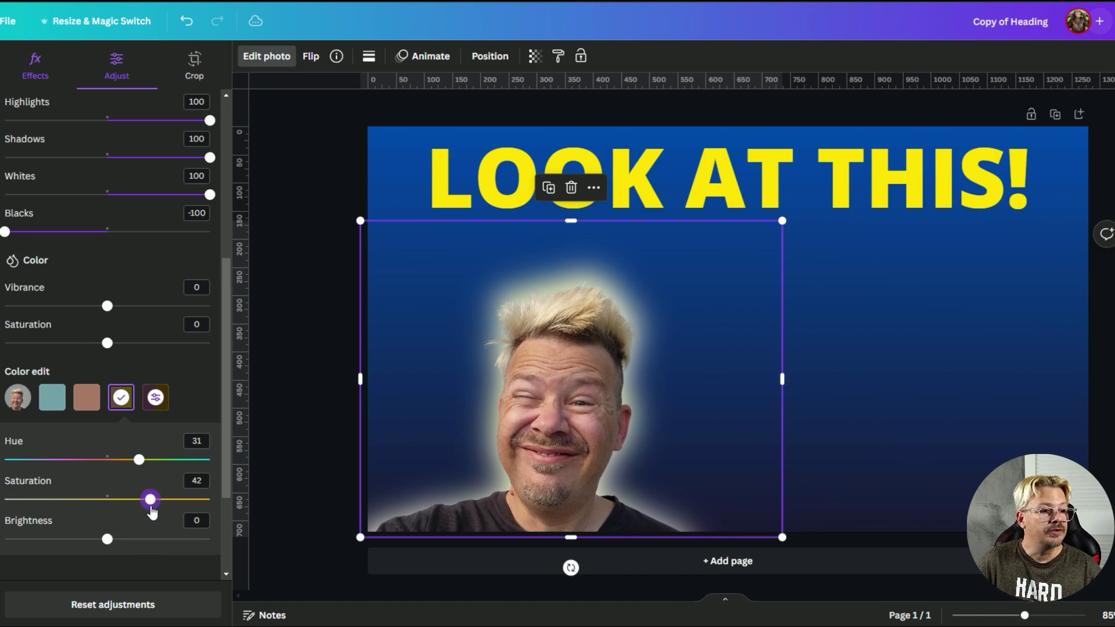
left_click(86, 398)
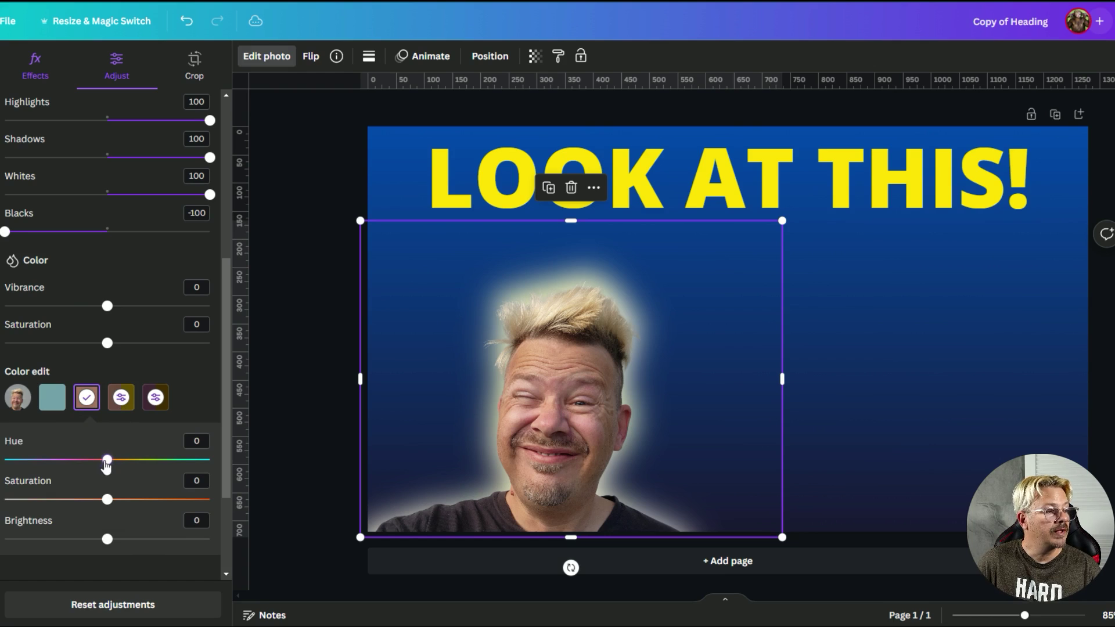
mouse_move(107, 461)
left_mouse_down()
mouse_move(135, 468)
mouse_move(120, 500)
mouse_move(137, 502)
mouse_move(7, 514)
mouse_move(123, 519)
mouse_move(137, 501)
mouse_move(115, 465)
left_mouse_up()
- Shift the teal tone's hue to -57 and raise its saturation to 21
left_click(120, 397)
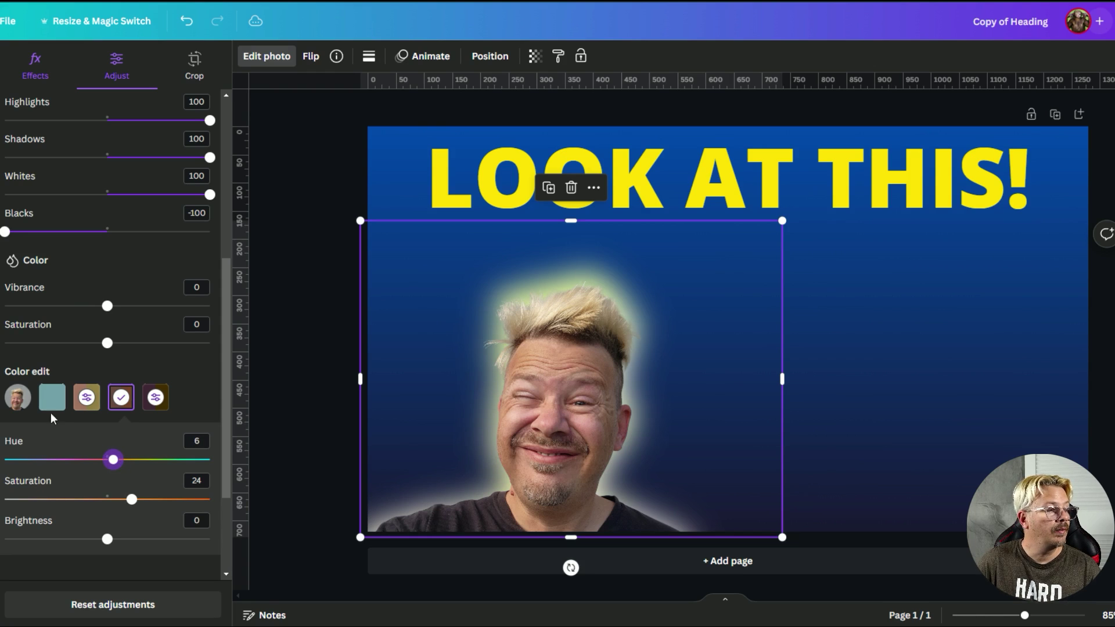
left_click(51, 399)
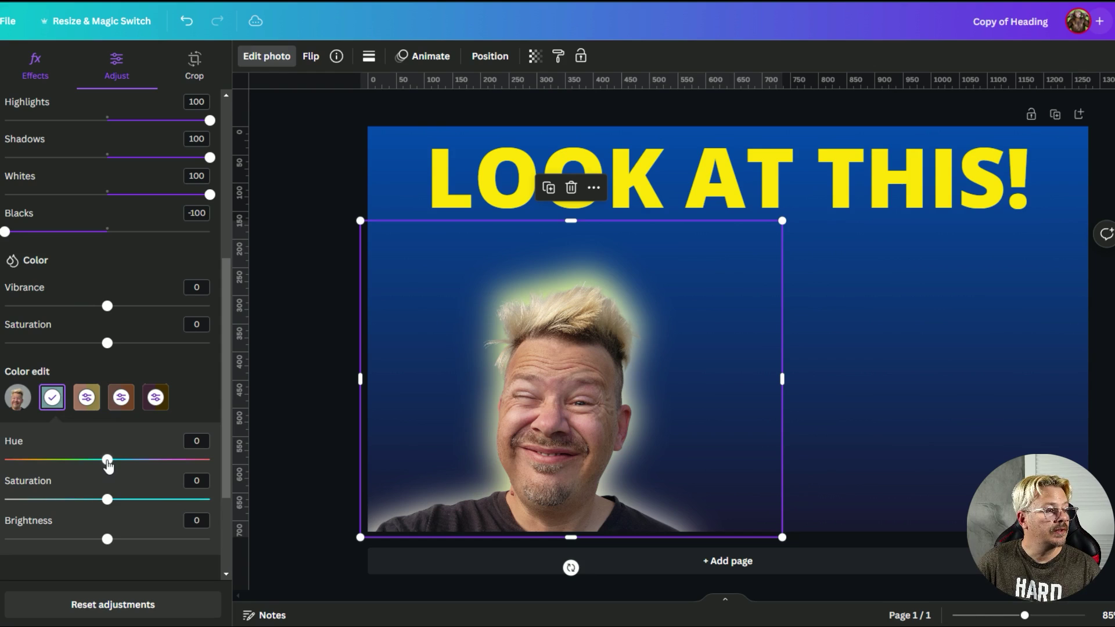
left_click_drag(108, 461, 50, 461)
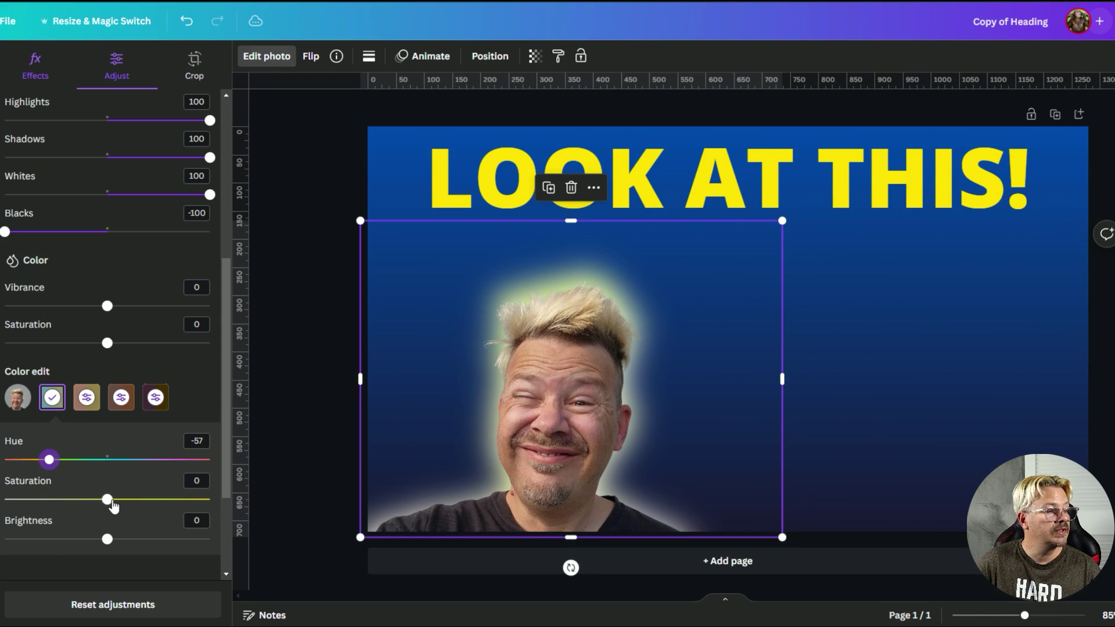
left_click_drag(113, 505, 141, 499)
left_click(967, 356)
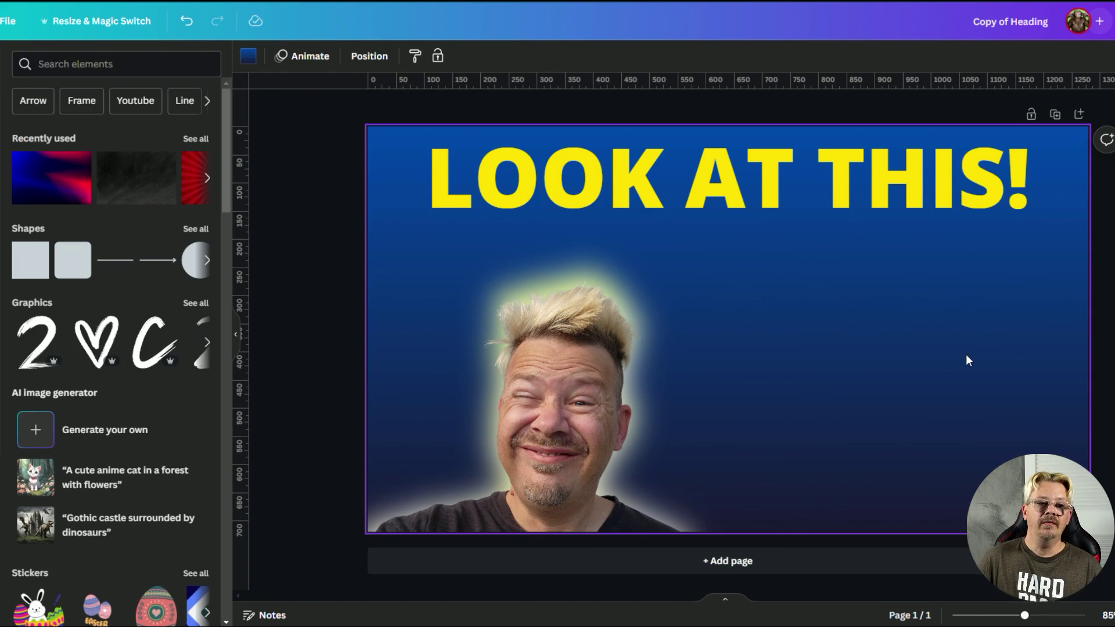